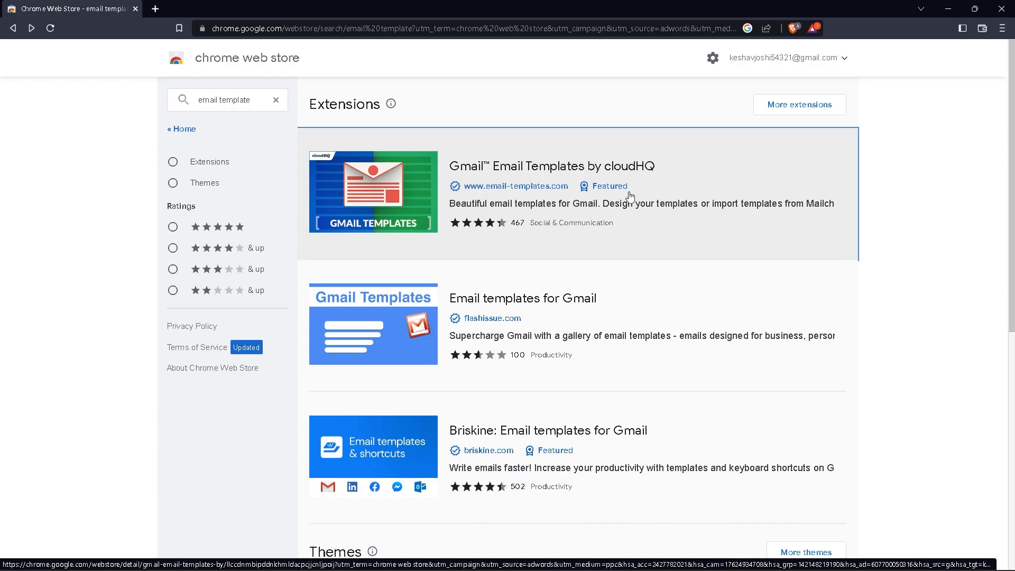
Open the Gmail Email Templates by cloudHQ store page and begin adding it to the browser
{"action": "left_click", "coordinate": [595, 173]}
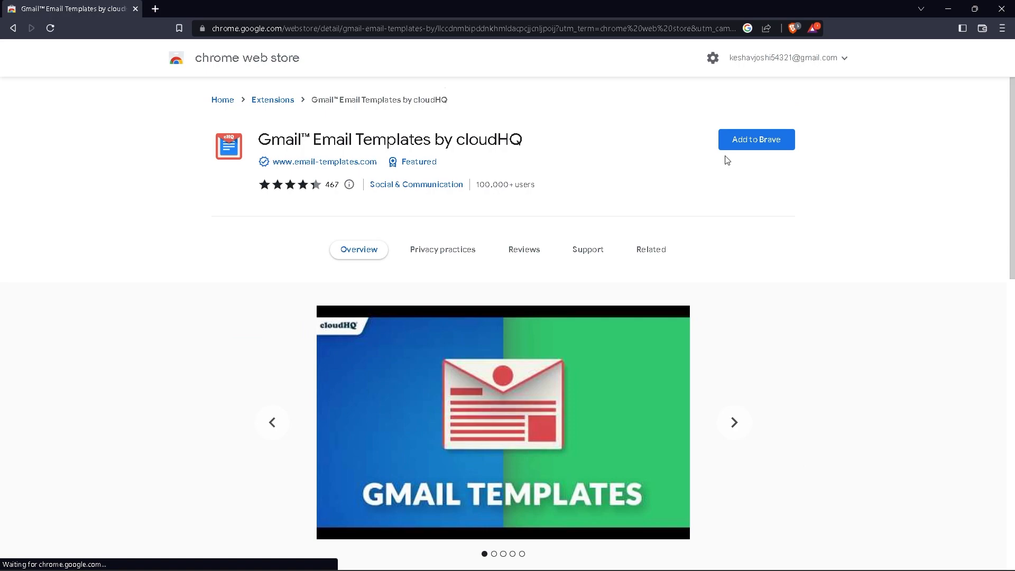
{"action": "left_click", "coordinate": [761, 146]}
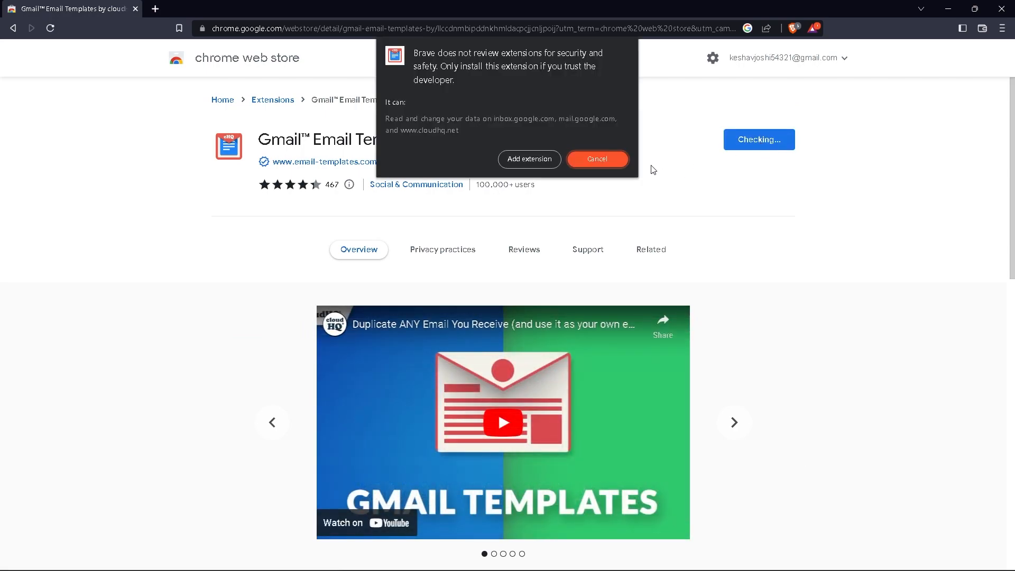
Confirm the extension install, then dismiss the cloudHQ welcome dialog and its welcome draft
{"action": "left_click", "coordinate": [554, 163]}
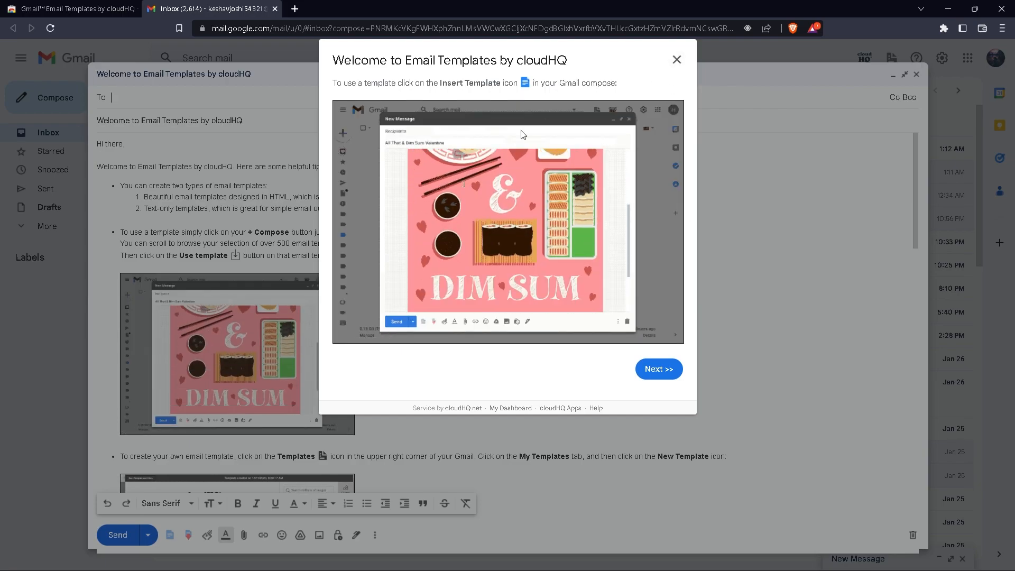
{"action": "left_click", "coordinate": [676, 60]}
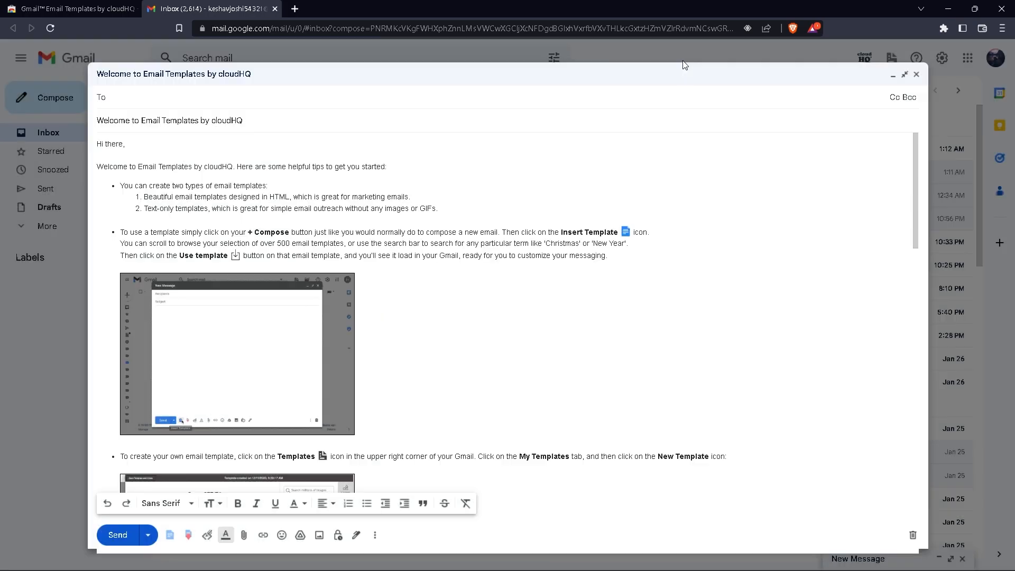
{"action": "left_click", "coordinate": [916, 75]}
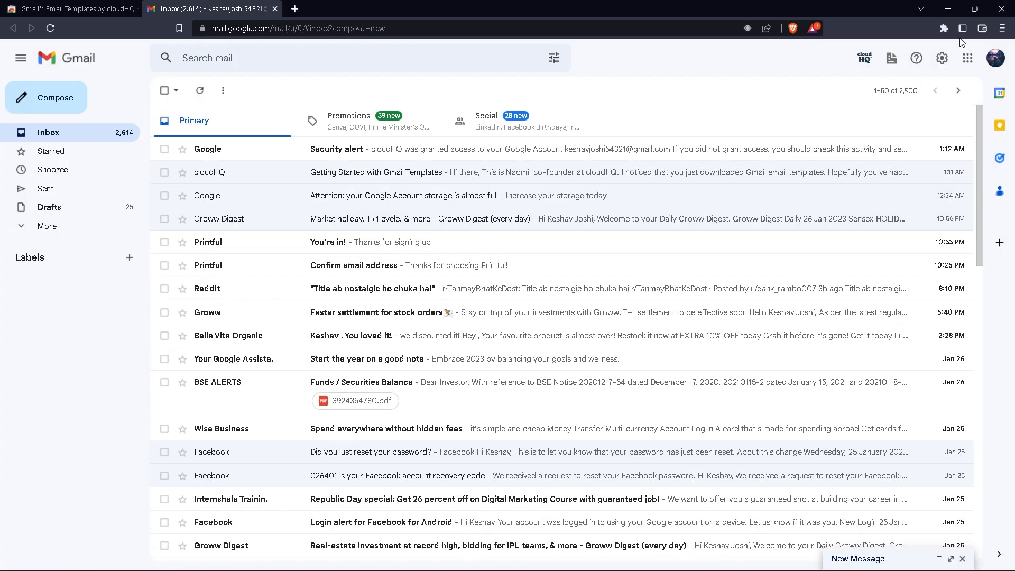
{"action": "left_click", "coordinate": [862, 62]}
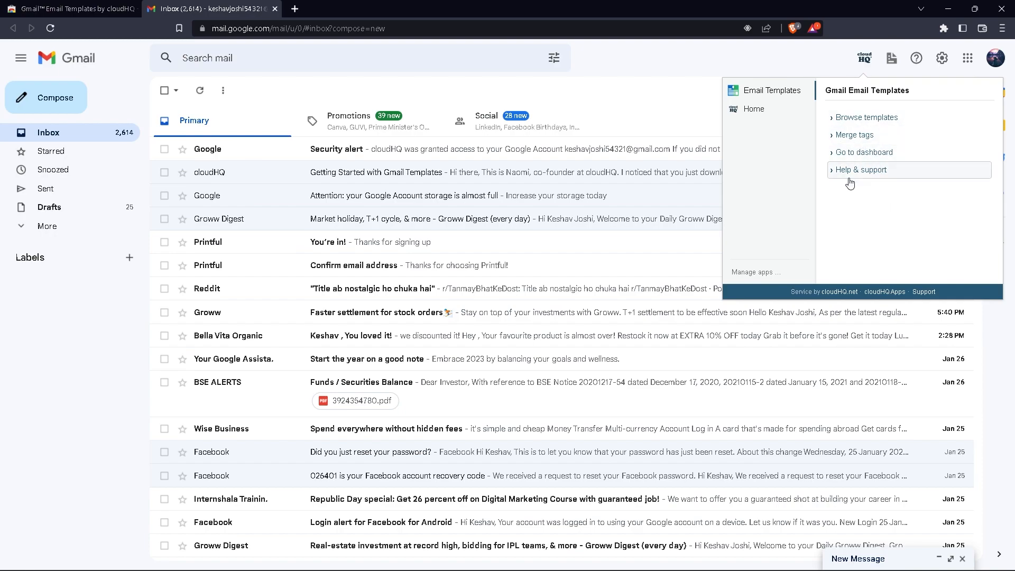
{"action": "left_click", "coordinate": [827, 52]}
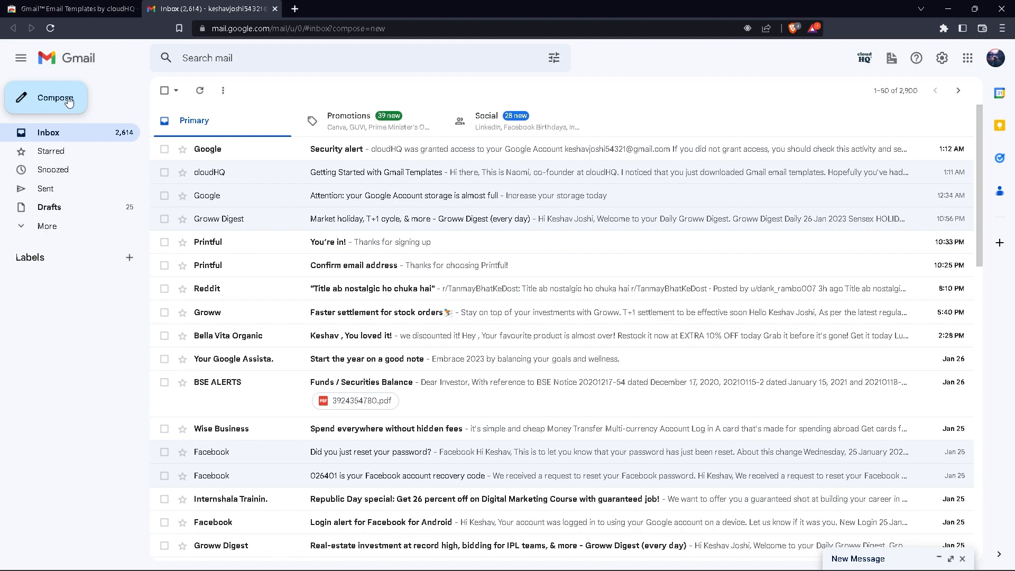
Compose a new email to the account's own address with the subject 'father'
{"action": "left_click", "coordinate": [45, 95]}
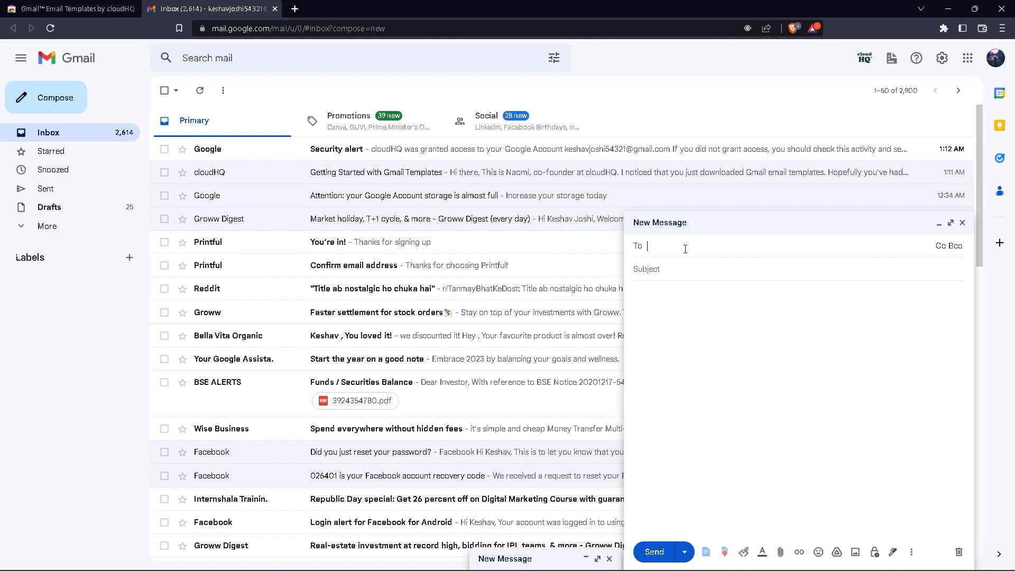
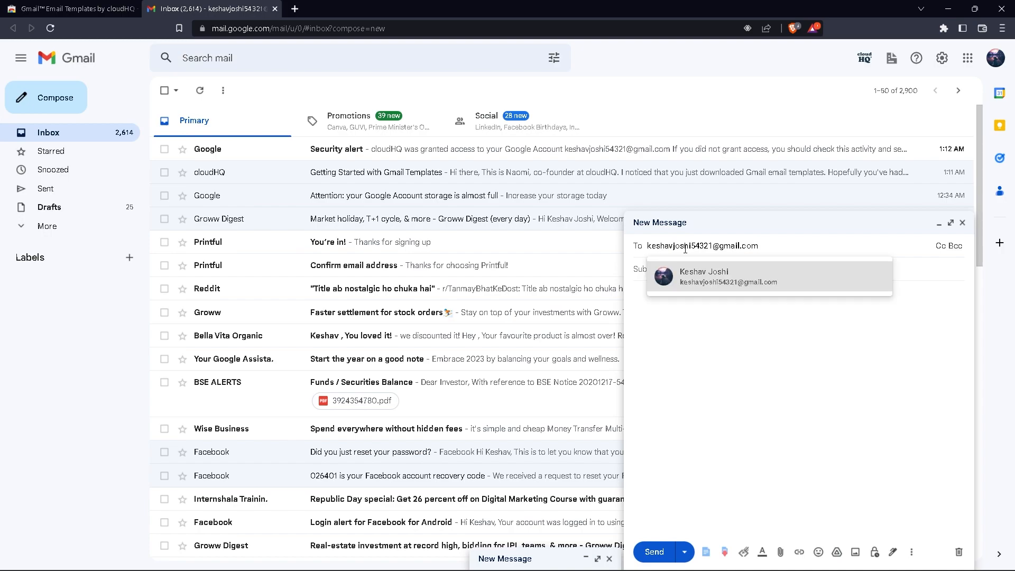
{"action": "left_click", "coordinate": [718, 277]}
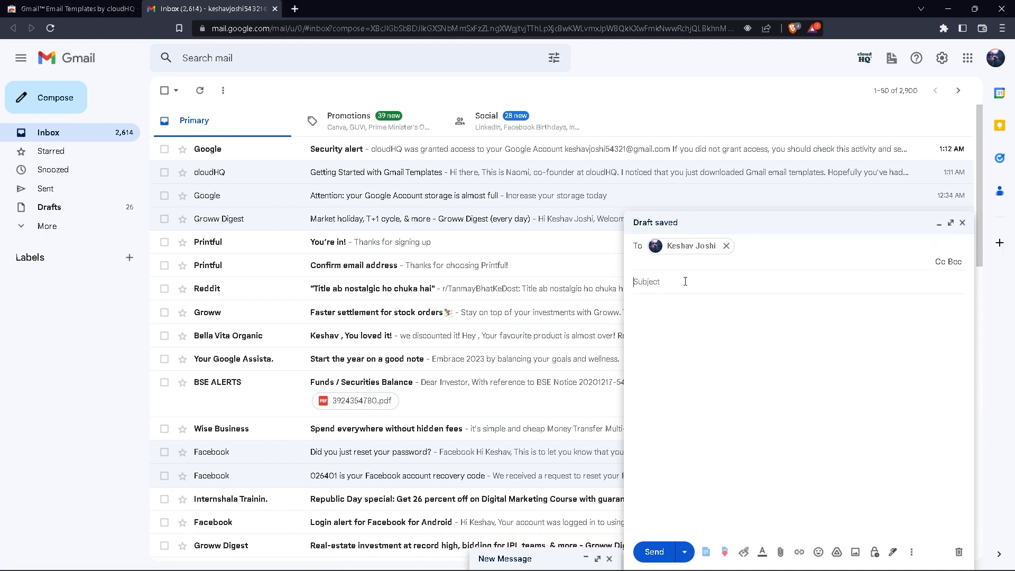
{"action": "type", "text": "afather"}
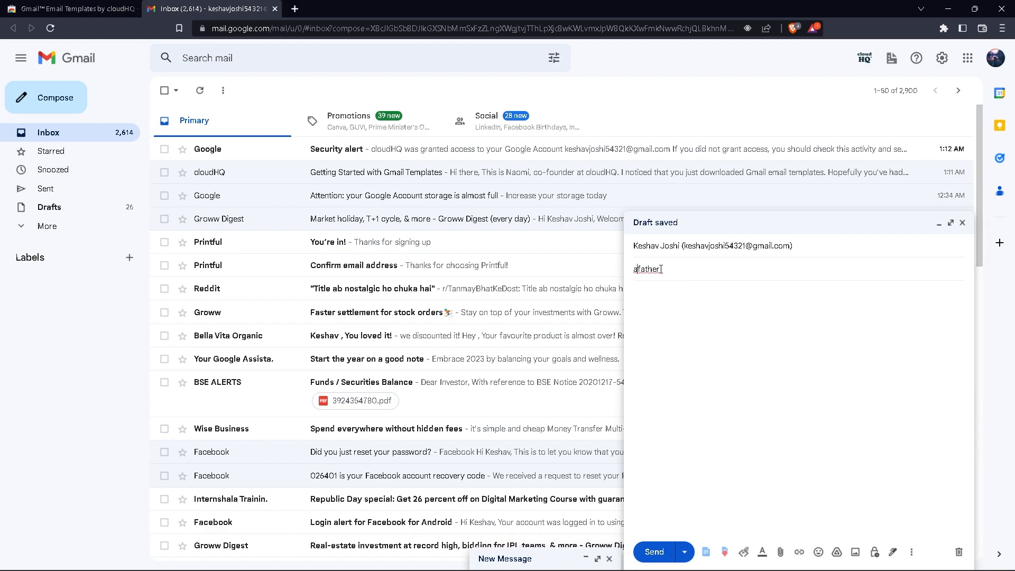
{"action": "key", "text": "Home"}
{"action": "key", "text": "Delete"}
Open the cloudHQ template browser from the message body and search templates for 'father'
{"action": "left_click", "coordinate": [728, 482]}
{"action": "left_click", "coordinate": [706, 553]}
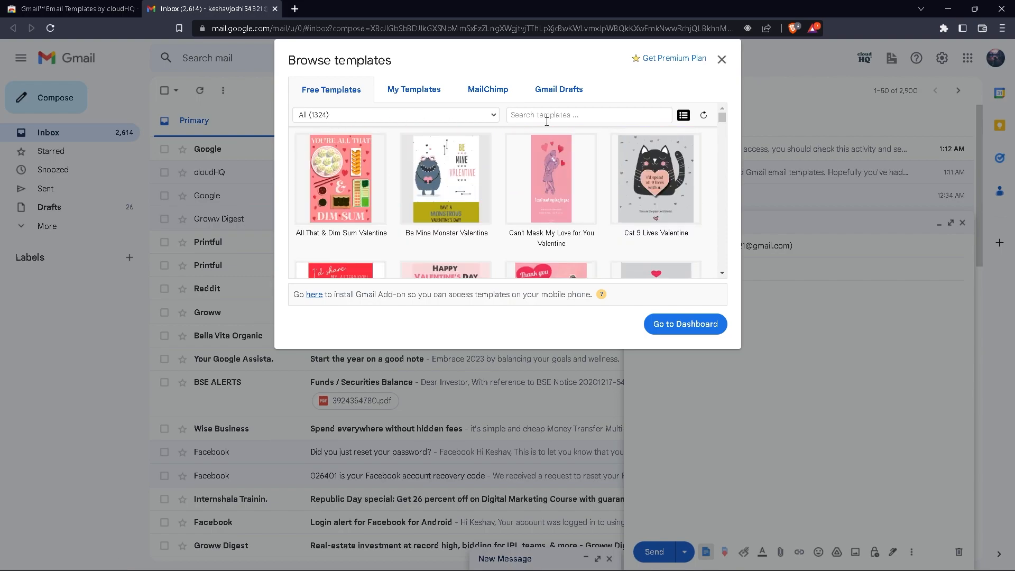
{"action": "left_click", "coordinate": [586, 119]}
{"action": "type", "text": "father2"}
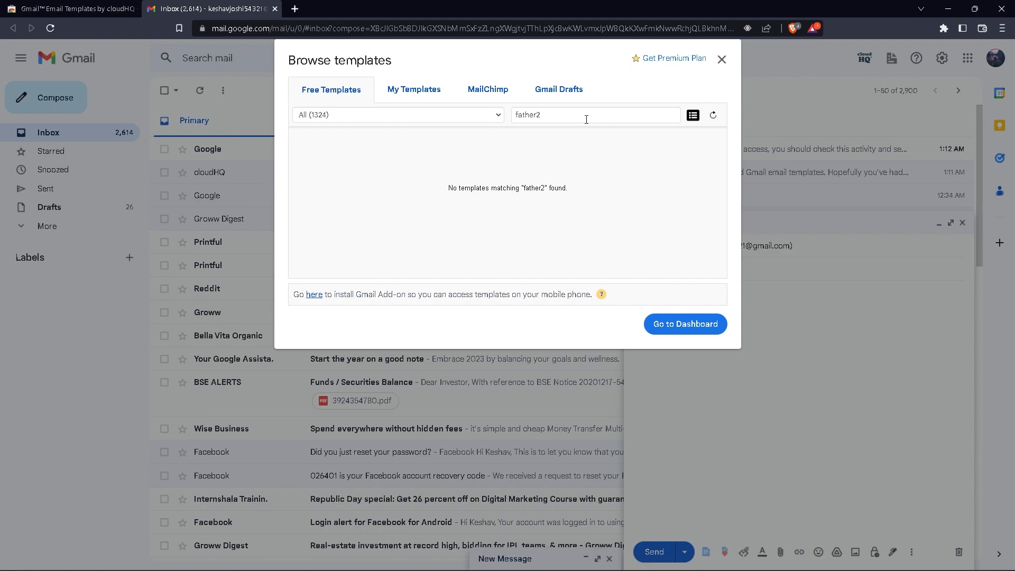
{"action": "key", "text": "BackSpace"}
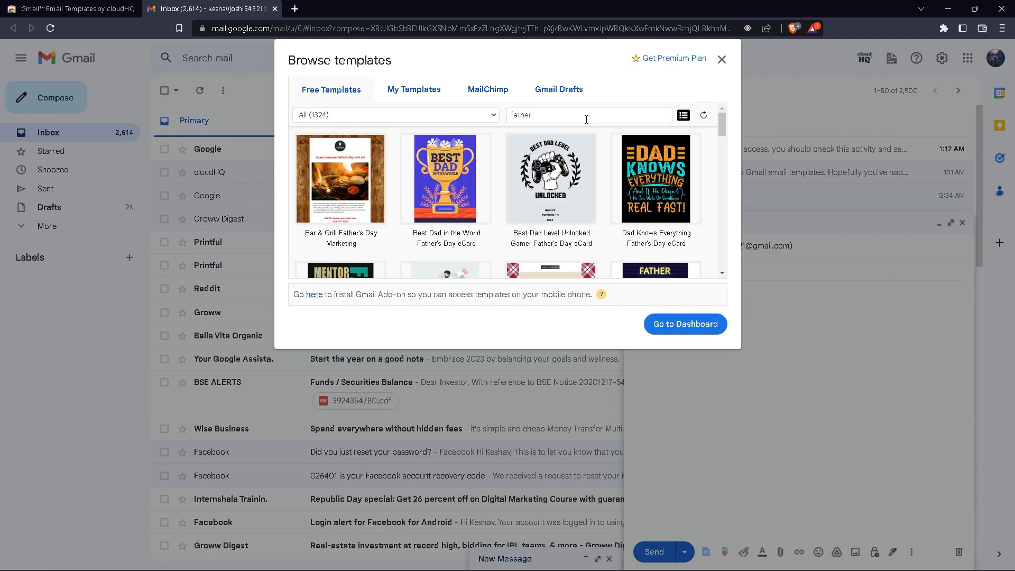
Find Dapper Dad Father's Day Sale in the results and make an editable copy of it
{"action": "scroll", "coordinate": [608, 135], "scroll_direction": "down", "scroll_amount": 4}
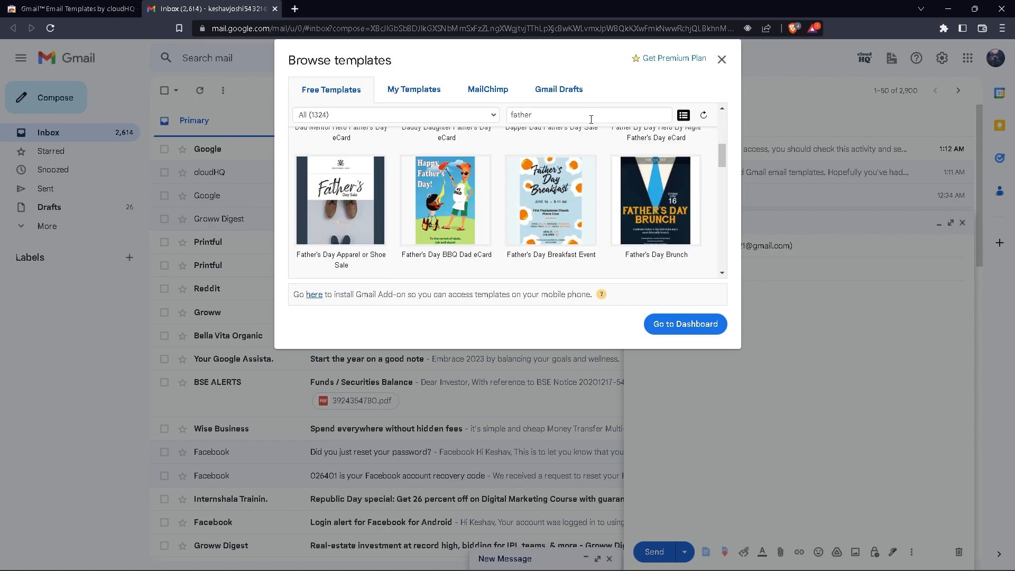
{"action": "scroll", "coordinate": [537, 138], "scroll_direction": "down", "scroll_amount": 3}
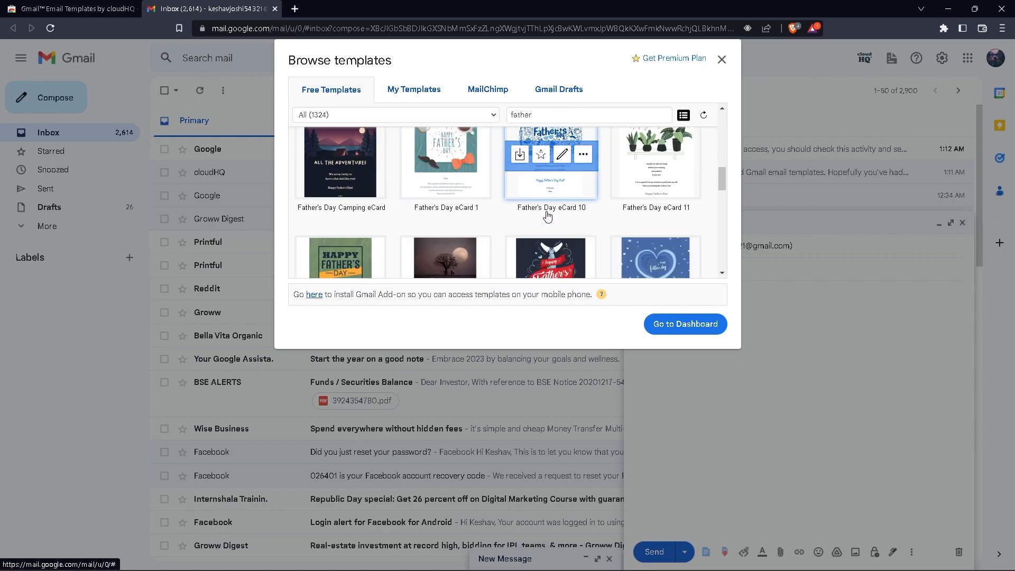
{"action": "scroll", "coordinate": [548, 217], "scroll_direction": "up", "scroll_amount": 5}
{"action": "scroll", "coordinate": [548, 217], "scroll_direction": "down", "scroll_amount": 2}
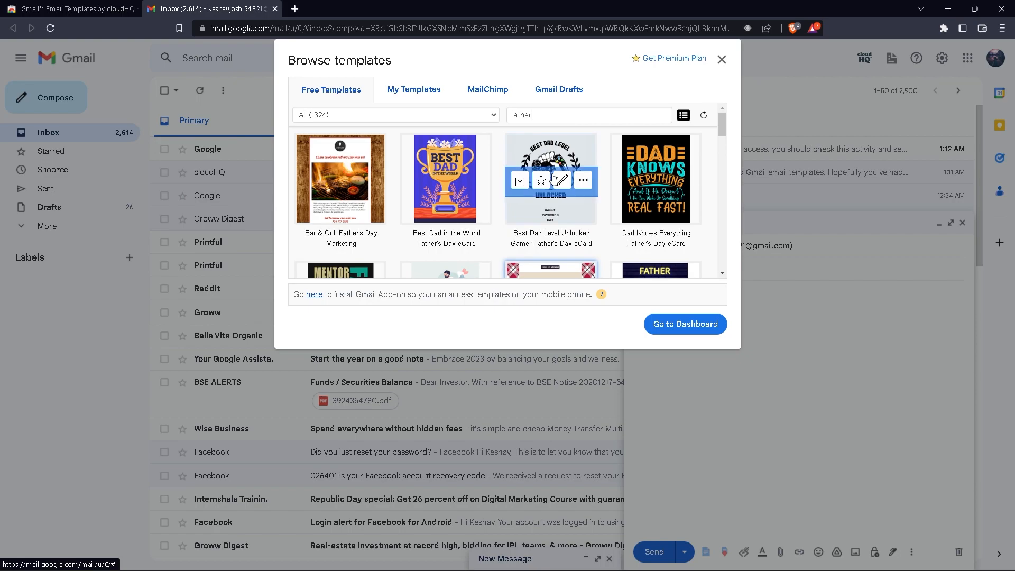
{"action": "scroll", "coordinate": [547, 179], "scroll_direction": "up", "scroll_amount": 2}
{"action": "scroll", "coordinate": [608, 182], "scroll_direction": "up", "scroll_amount": 2}
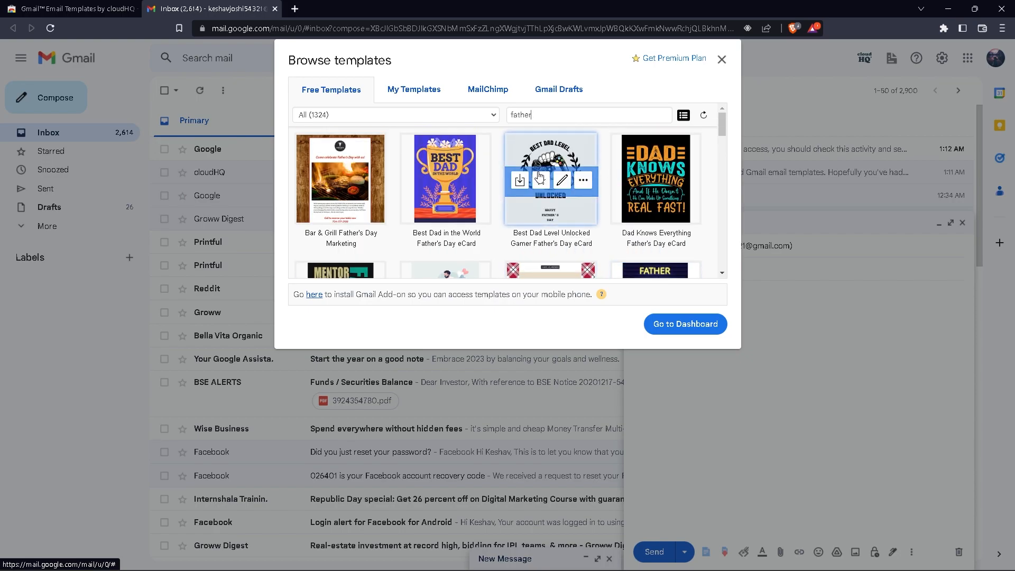
{"action": "scroll", "coordinate": [550, 175], "scroll_direction": "down", "scroll_amount": 2}
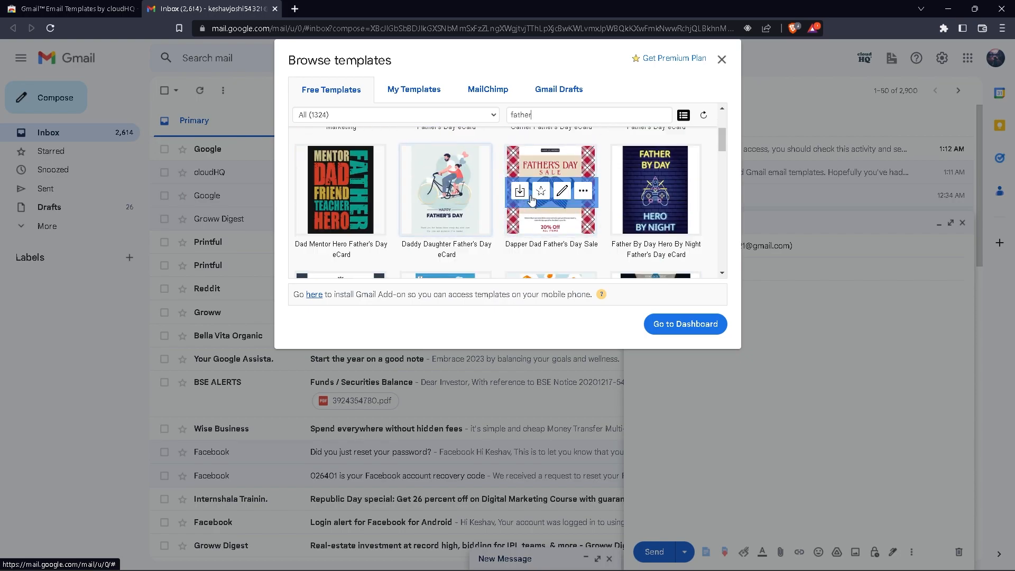
{"action": "left_click", "coordinate": [562, 190]}
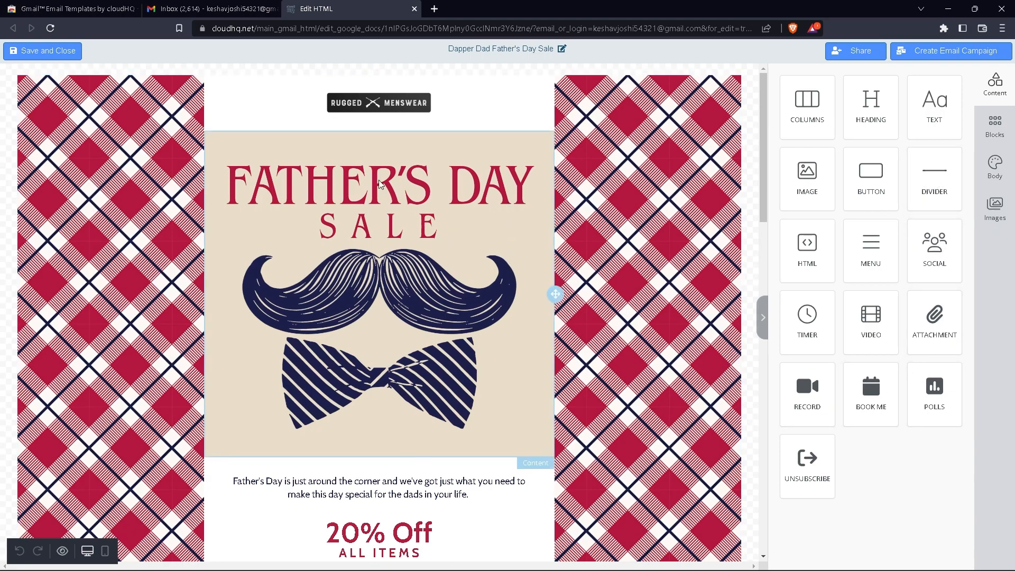
Select the After Shave & Beard Oil product photo to show its image settings
{"action": "scroll", "coordinate": [378, 193], "scroll_direction": "down", "scroll_amount": 5}
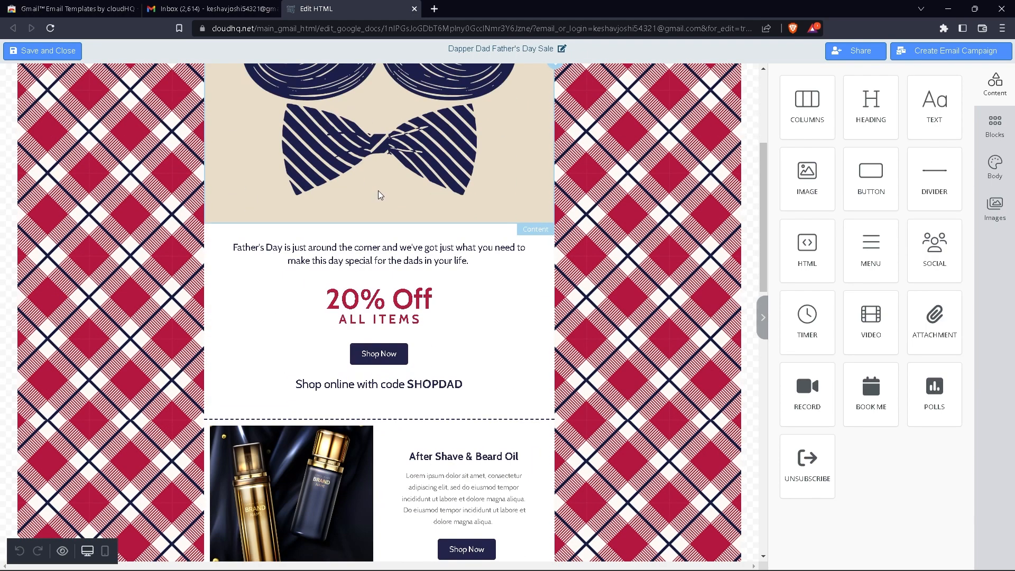
{"action": "scroll", "coordinate": [377, 222], "scroll_direction": "up", "scroll_amount": 5}
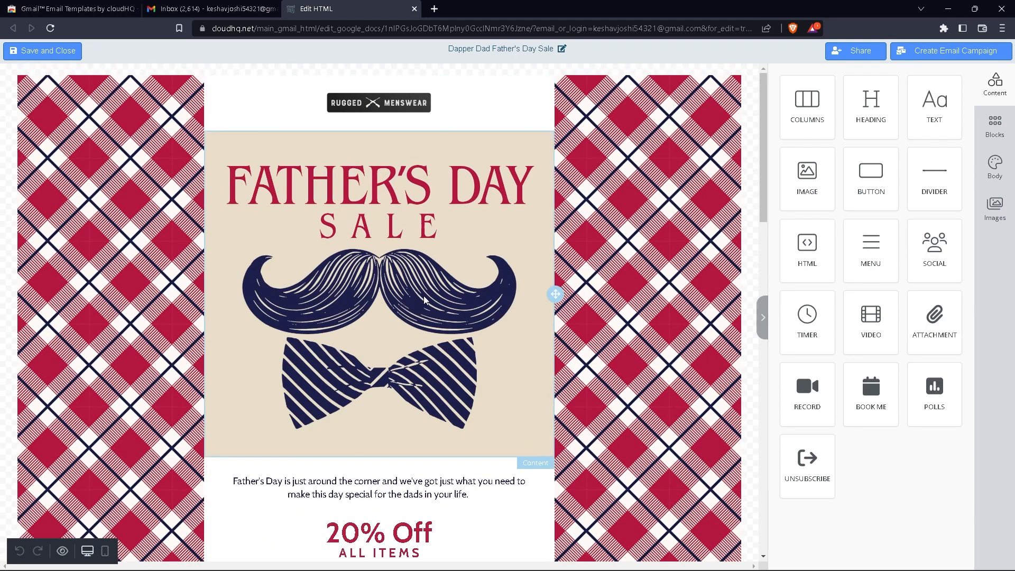
{"action": "scroll", "coordinate": [380, 310], "scroll_direction": "down", "scroll_amount": 6}
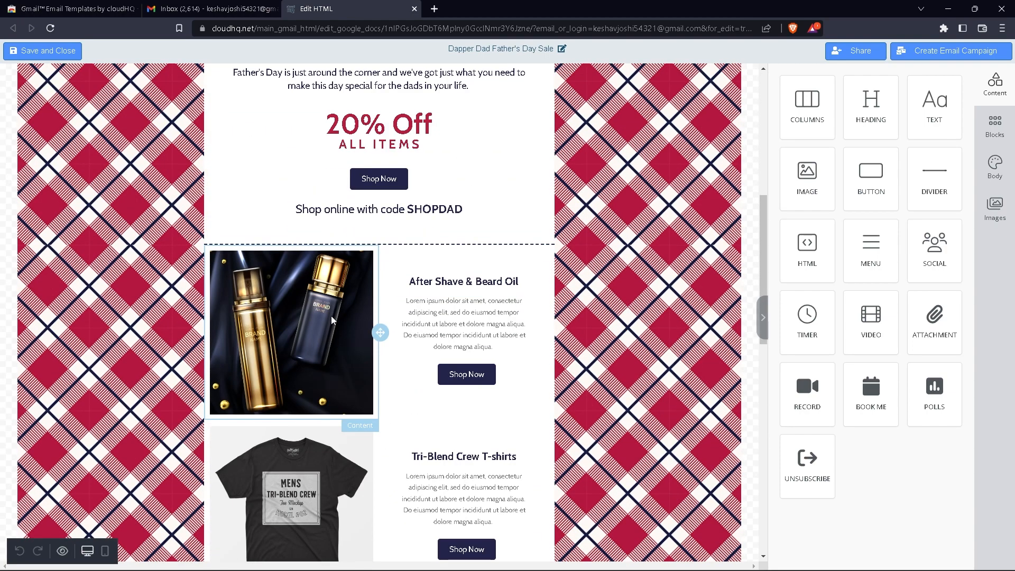
{"action": "left_click", "coordinate": [330, 316]}
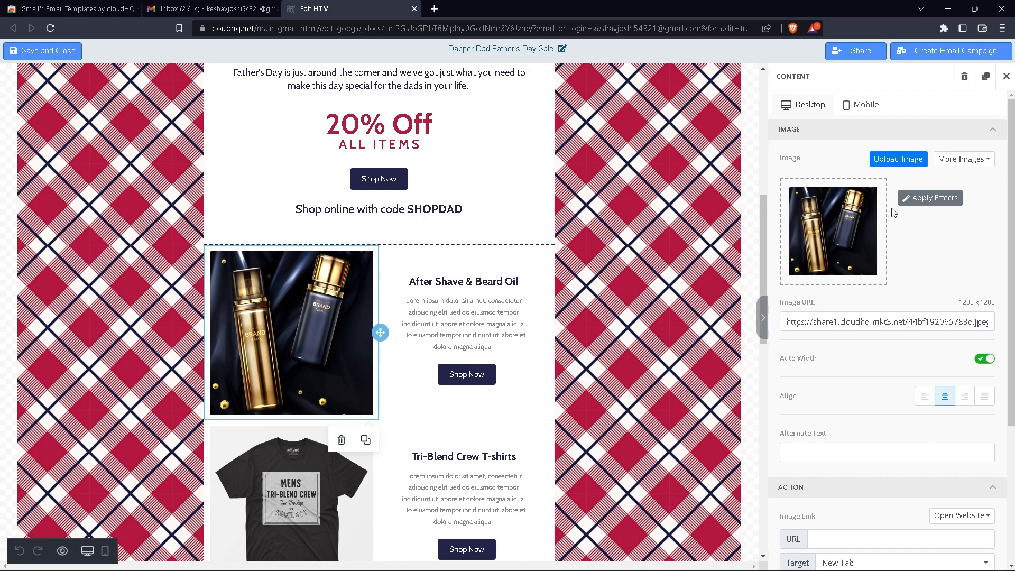
Search stock images for 'beard oil' and swap in a beard-oil bottle photo
{"action": "left_click", "coordinate": [980, 167]}
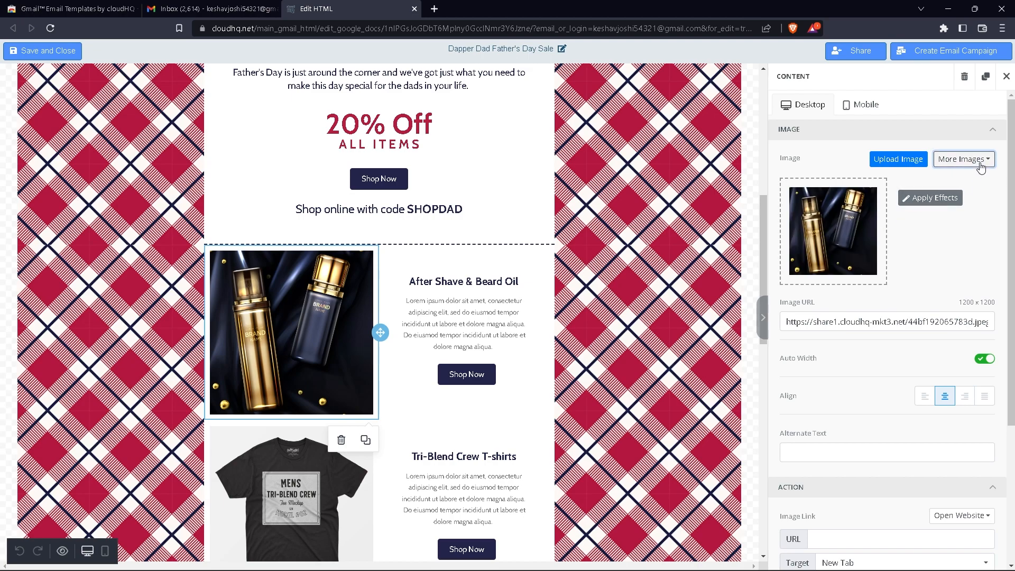
{"action": "left_click", "coordinate": [972, 183]}
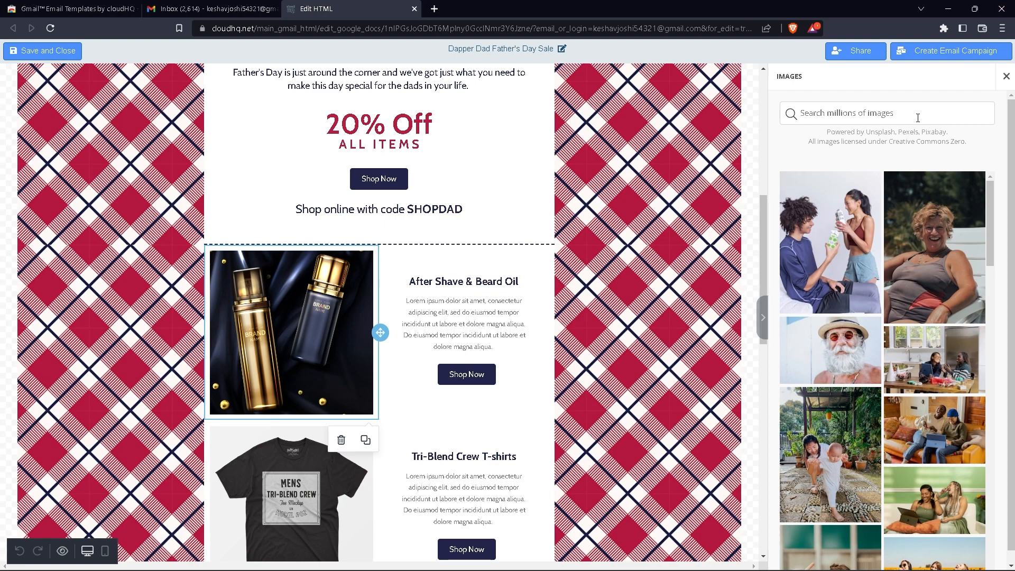
{"action": "type", "text": "beard"}
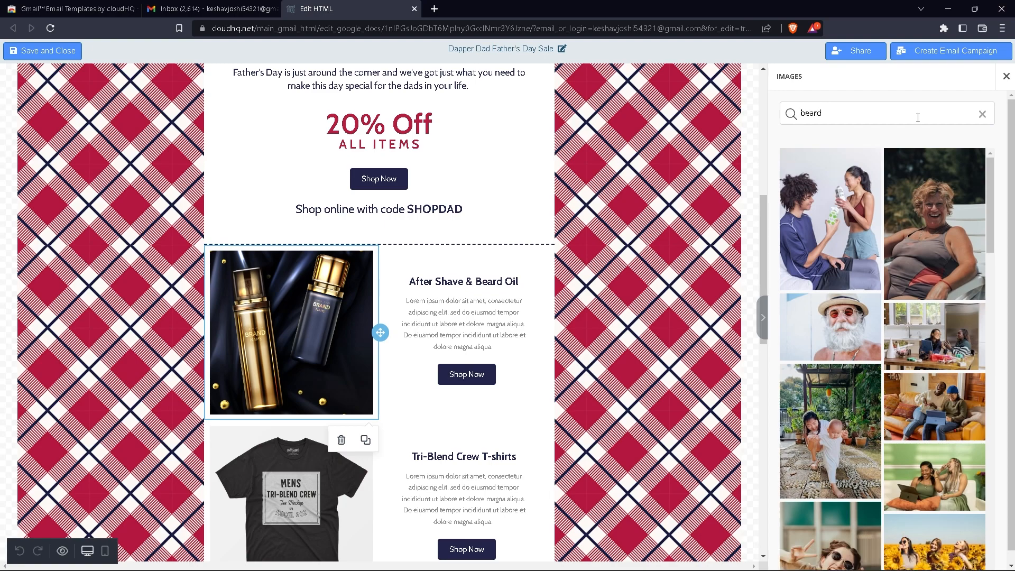
{"action": "type", "text": " oi;"}
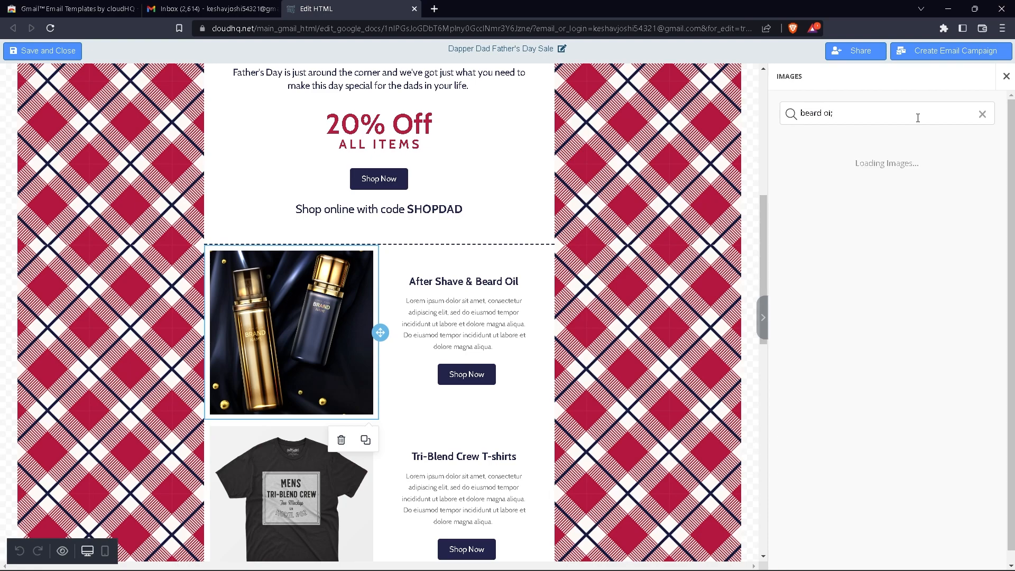
{"action": "key", "text": "BackSpace"}
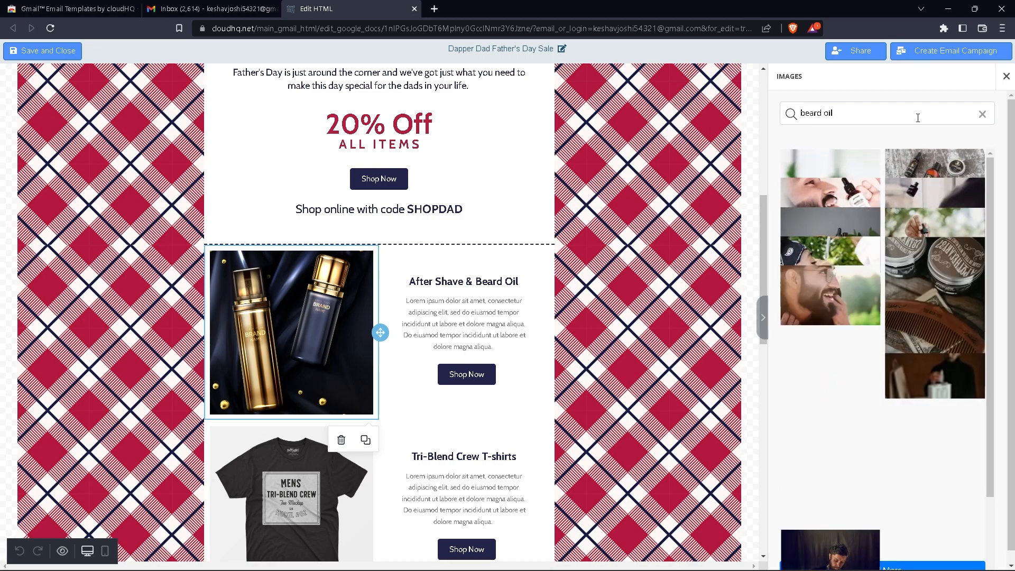
{"action": "scroll", "coordinate": [886, 256], "scroll_direction": "down", "scroll_amount": 3}
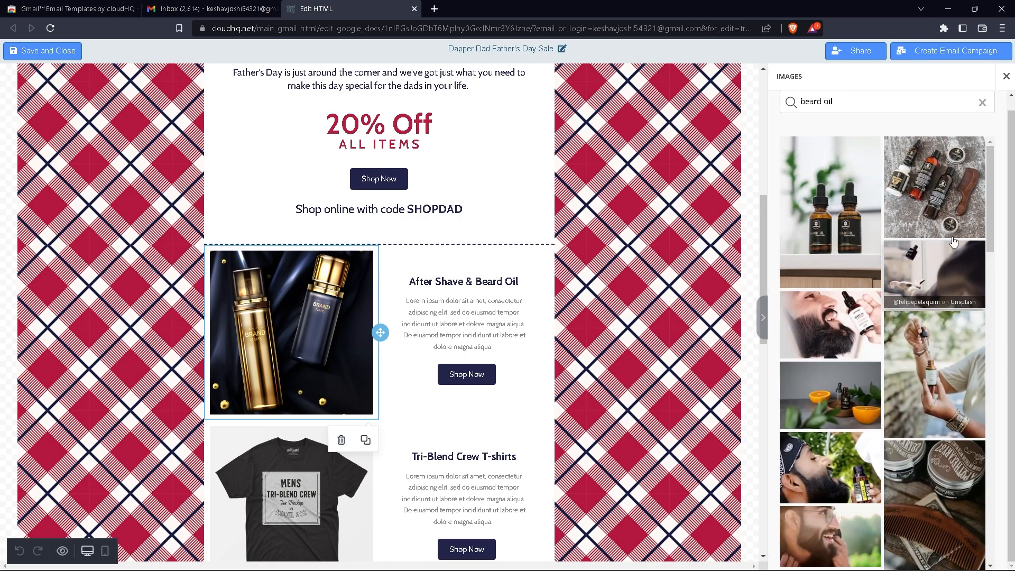
{"action": "scroll", "coordinate": [874, 362], "scroll_direction": "down", "scroll_amount": 5}
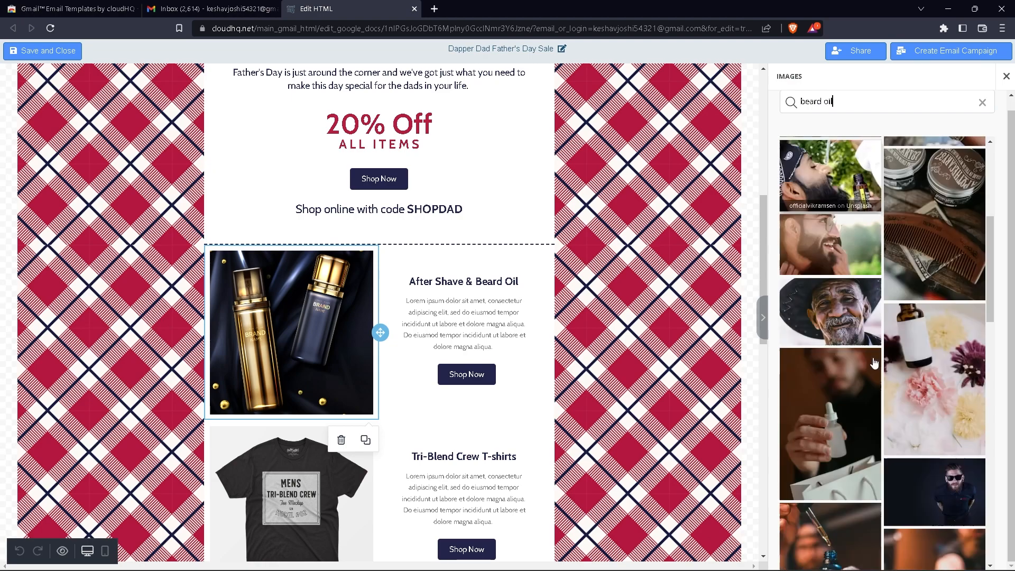
{"action": "scroll", "coordinate": [874, 362], "scroll_direction": "down", "scroll_amount": 3}
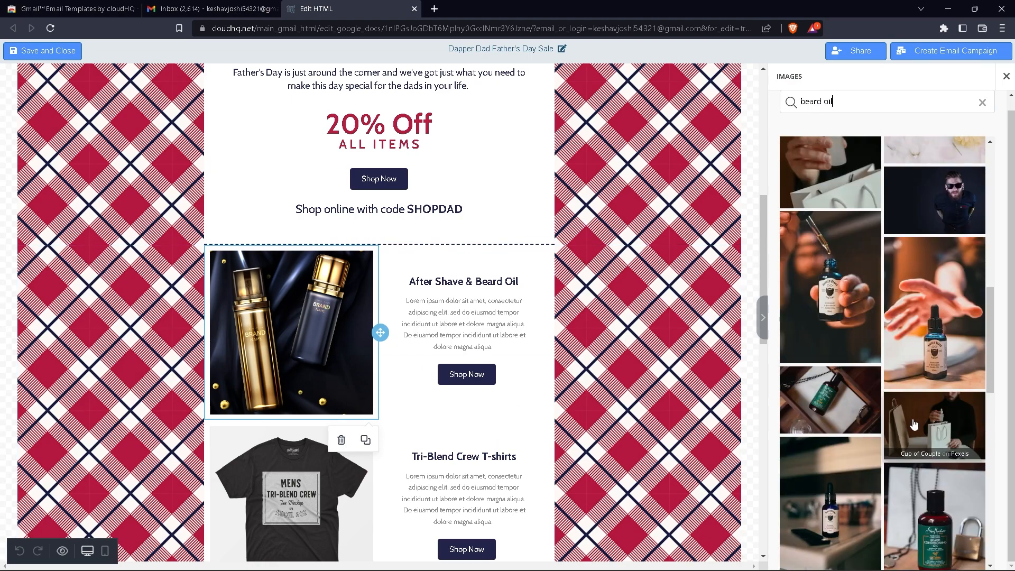
{"action": "left_click", "coordinate": [933, 324]}
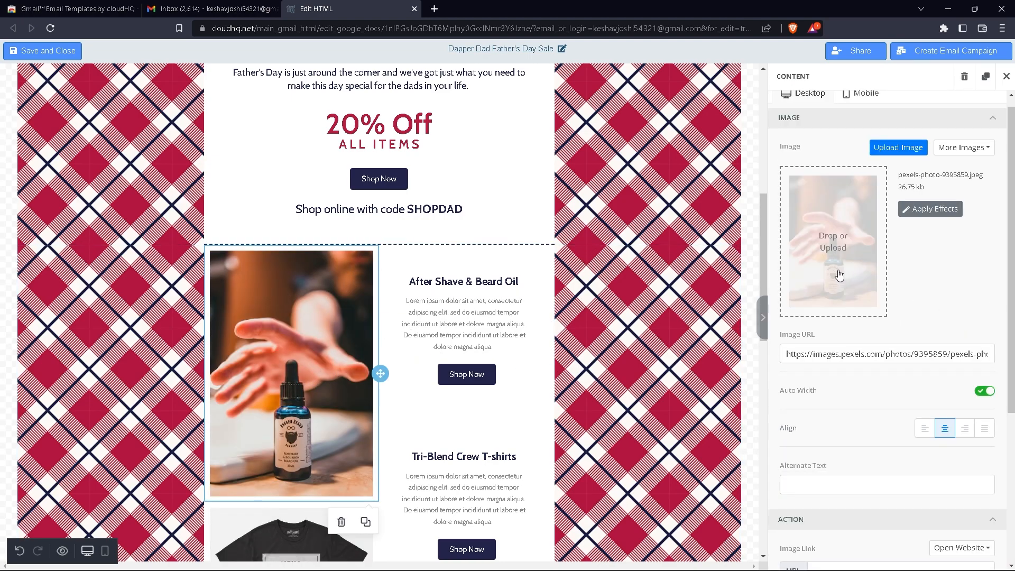
Delete the After Shave & Beard Oil description and type short placeholder text in its place
{"action": "scroll", "coordinate": [634, 296], "scroll_direction": "down", "scroll_amount": 2}
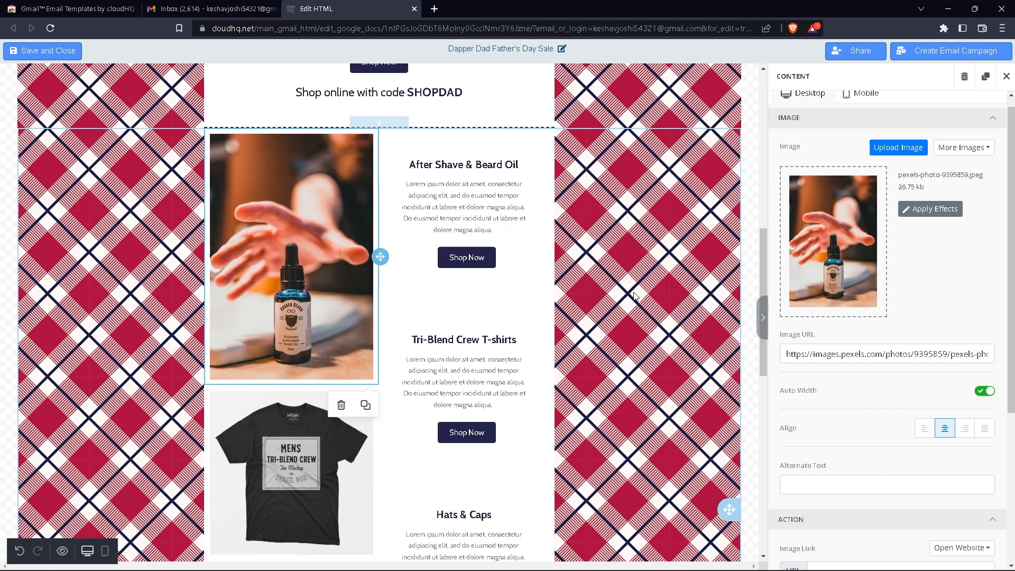
{"action": "scroll", "coordinate": [355, 384], "scroll_direction": "down", "scroll_amount": 6}
{"action": "scroll", "coordinate": [380, 309], "scroll_direction": "up", "scroll_amount": 6}
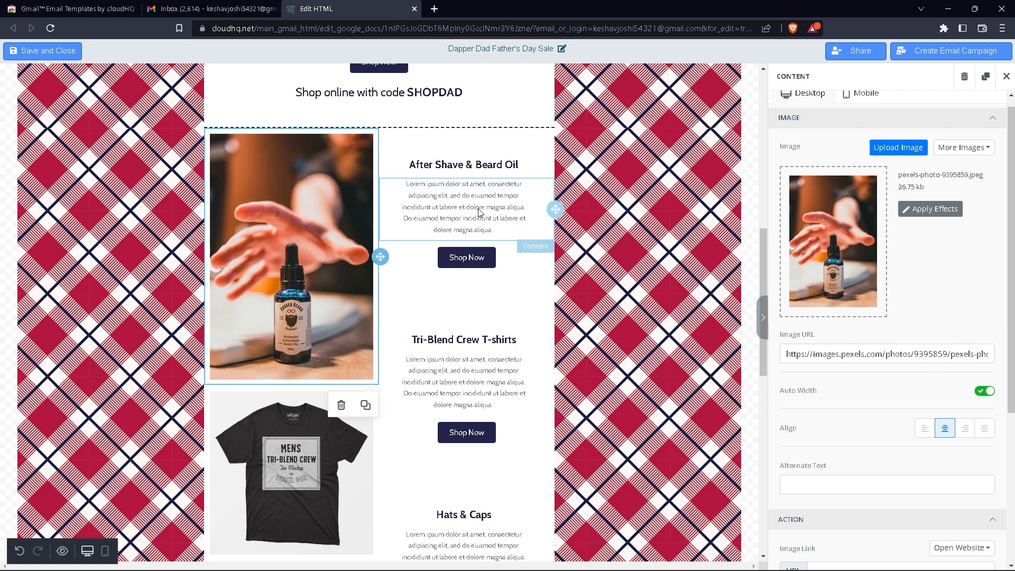
{"action": "left_click", "coordinate": [455, 193]}
{"action": "left_click", "coordinate": [456, 193]}
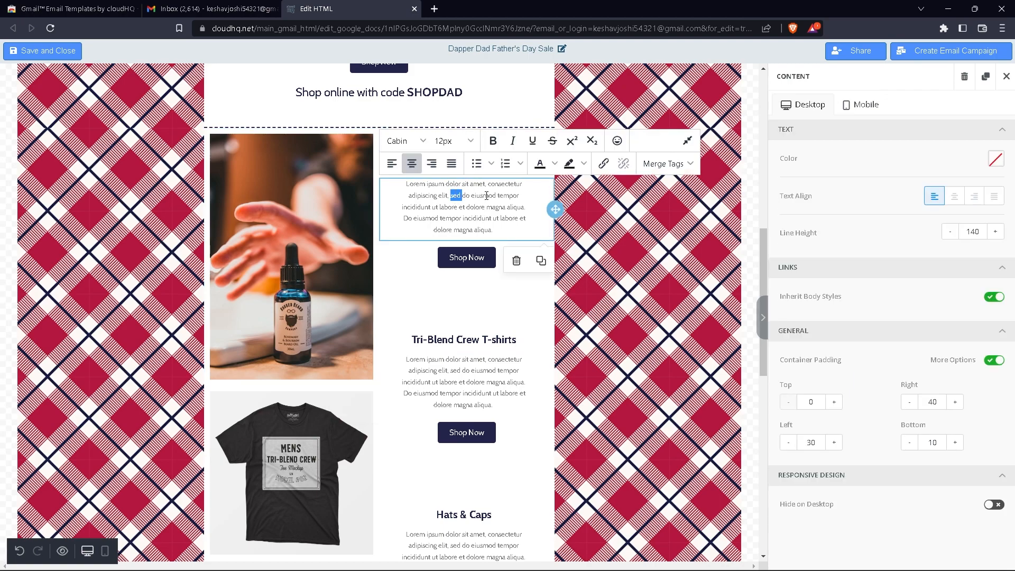
{"action": "left_click_drag", "start_coordinate": [491, 232], "coordinate": [403, 180]}
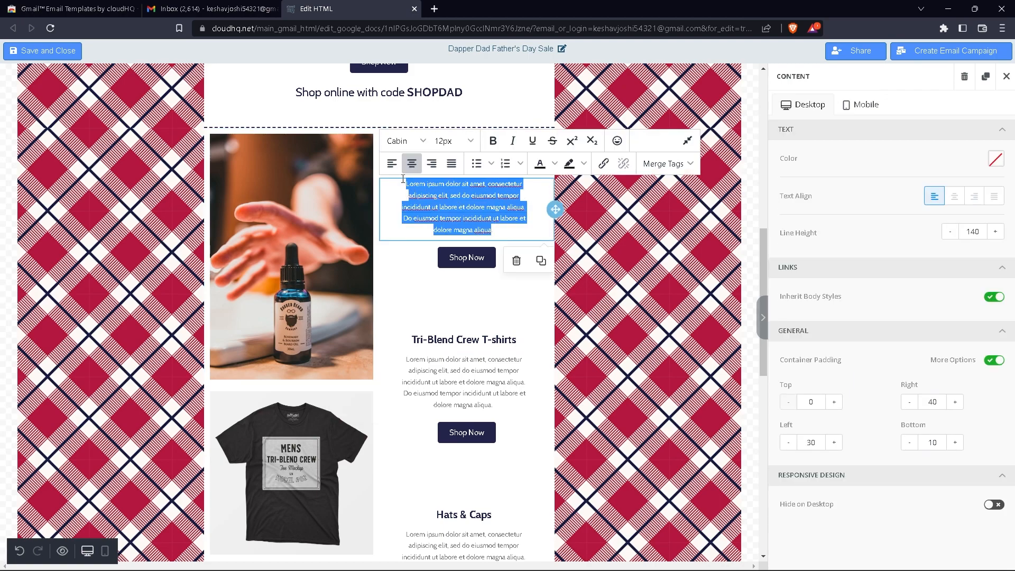
{"action": "key", "text": "BackSpace"}
{"action": "type", "text": "dfsefgfdghfyg sge"}
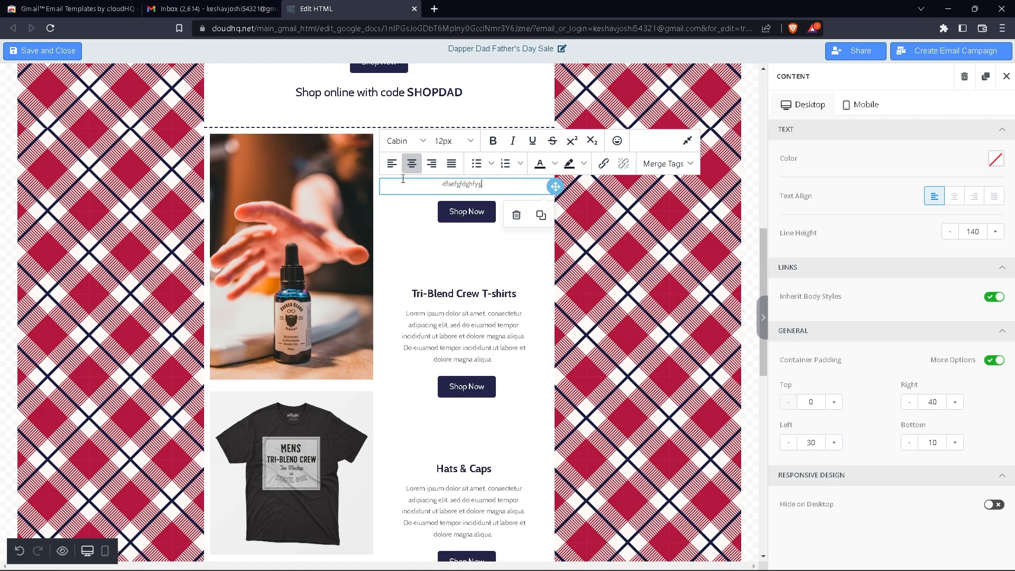
{"action": "key", "text": "BackSpace"}
{"action": "key", "text": "BackSpace"}
{"action": "key", "text": "BackSpace"}
{"action": "key", "text": "BackSpace"}
{"action": "key", "text": "BackSpace"}
{"action": "key", "text": "BackSpace"}
{"action": "key", "text": "BackSpace"}
{"action": "key", "text": "BackSpace"}
{"action": "key", "text": "BackSpace"}
{"action": "key", "text": "BackSpace"}
{"action": "key", "text": "BackSpace"}
{"action": "key", "text": "BackSpace"}
{"action": "key", "text": "BackSpace"}
{"action": "key", "text": "BackSpace"}
{"action": "key", "text": "BackSpace"}
{"action": "key", "text": "BackSpace"}
{"action": "key", "text": "BackSpace"}
{"action": "left_click", "coordinate": [549, 250]}
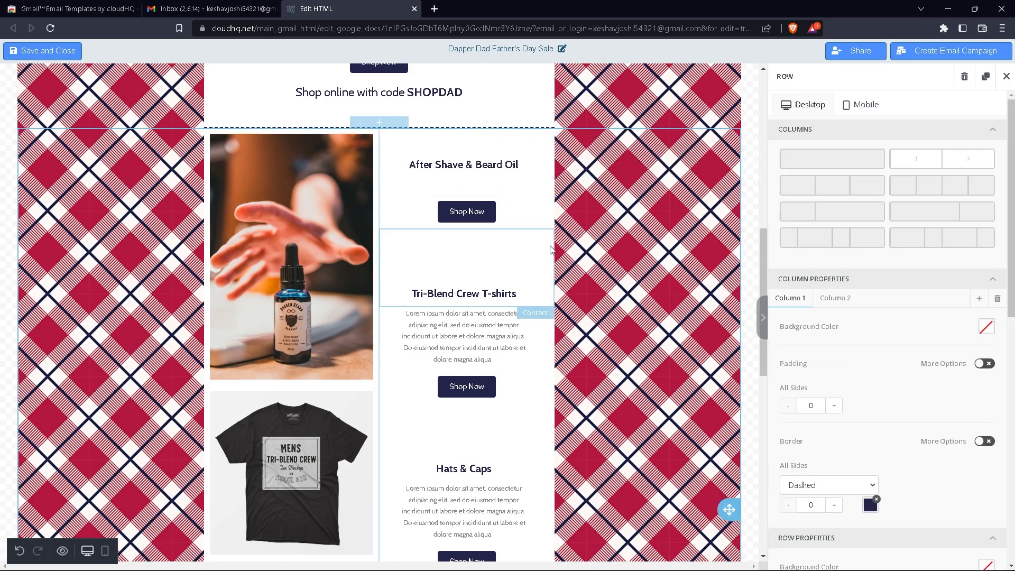
{"action": "left_click", "coordinate": [553, 259]}
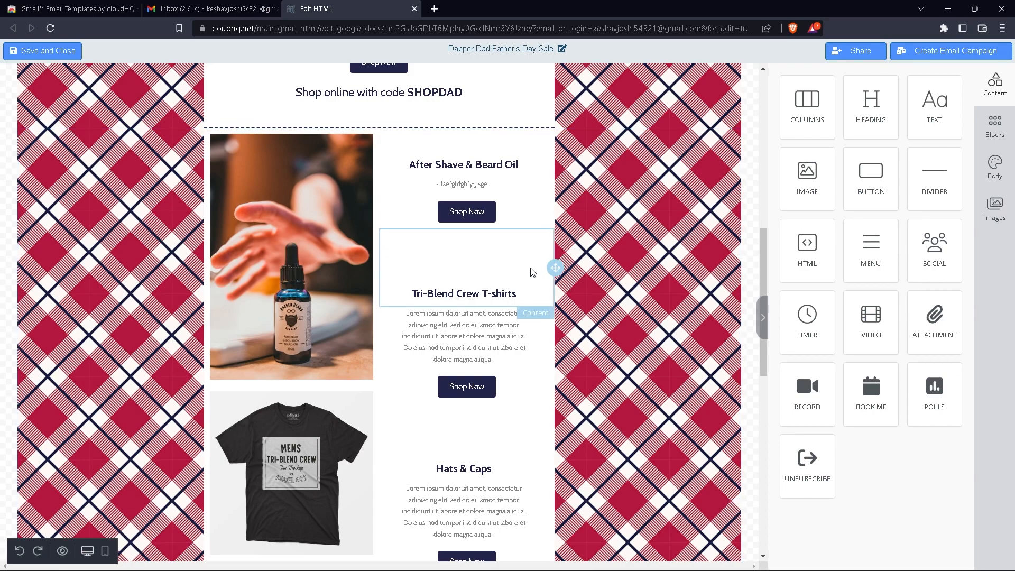
{"action": "scroll", "coordinate": [482, 330], "scroll_direction": "up", "scroll_amount": 1}
{"action": "scroll", "coordinate": [481, 337], "scroll_direction": "down", "scroll_amount": 1}
{"action": "left_click", "coordinate": [462, 214]}
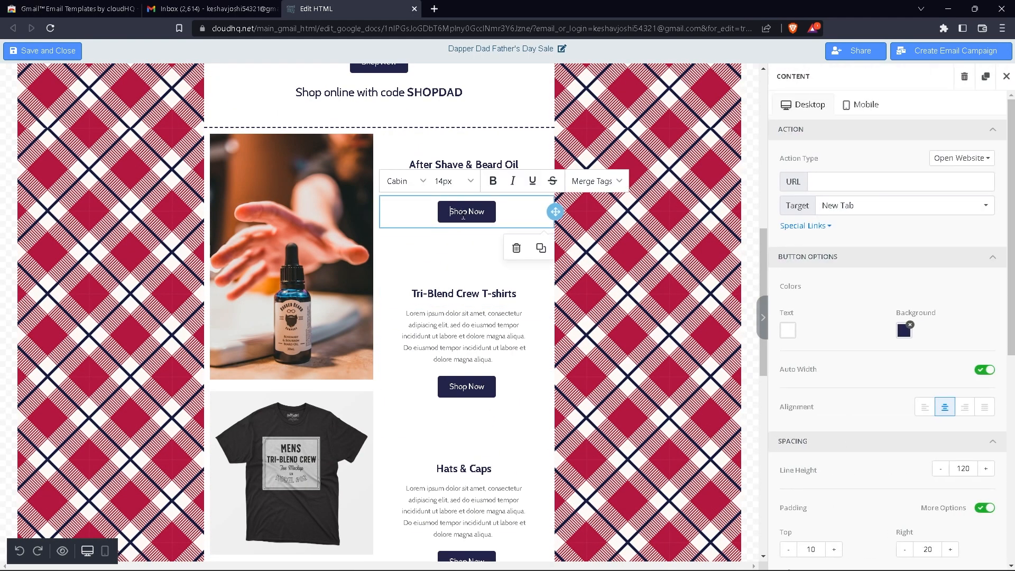
{"action": "scroll", "coordinate": [491, 318], "scroll_direction": "down", "scroll_amount": 10}
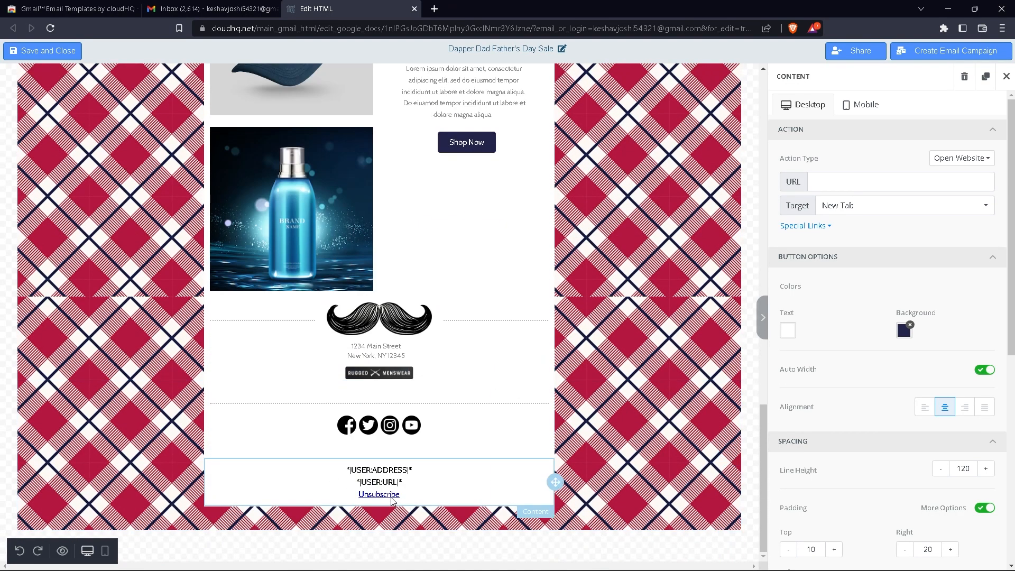
{"action": "left_click", "coordinate": [389, 497]}
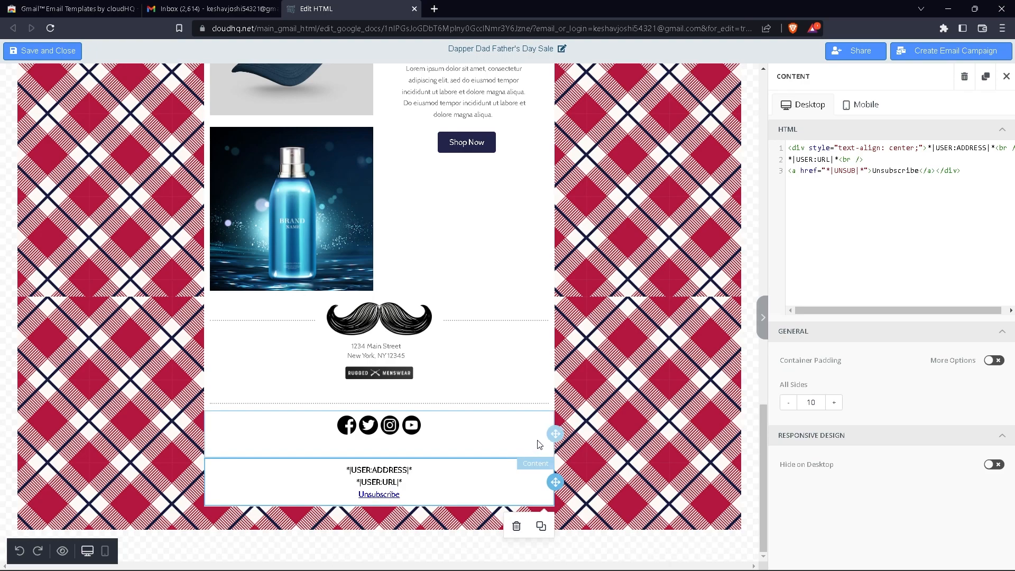
{"action": "scroll", "coordinate": [389, 275], "scroll_direction": "up", "scroll_amount": 2}
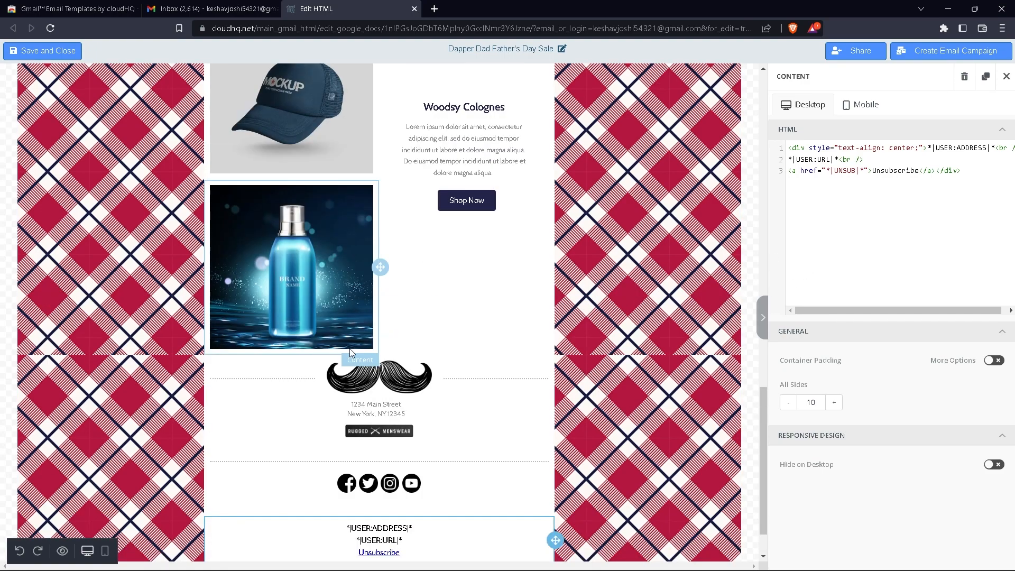
{"action": "scroll", "coordinate": [389, 370], "scroll_direction": "down", "scroll_amount": 2}
{"action": "left_click", "coordinate": [389, 376]}
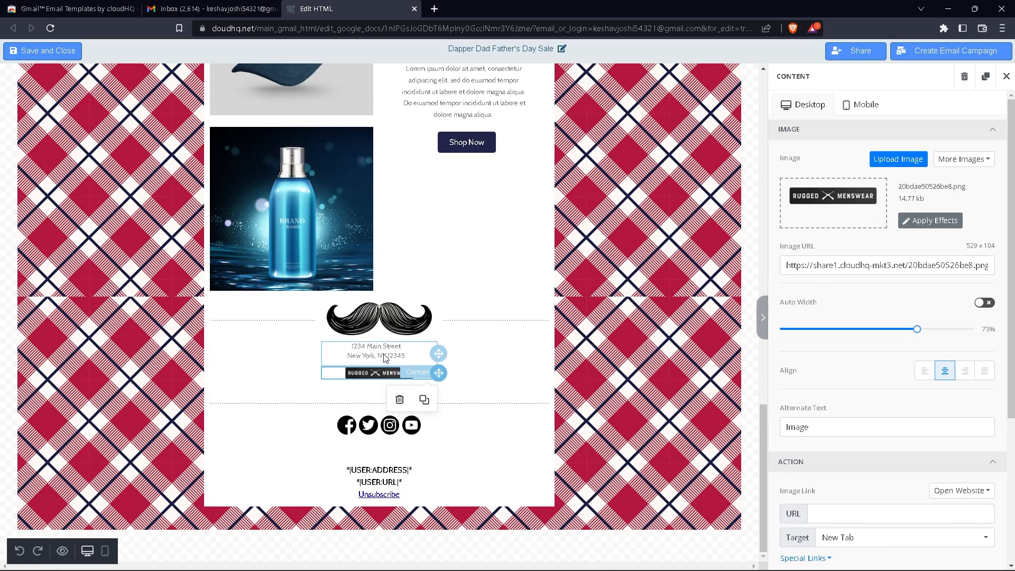
{"action": "left_click", "coordinate": [1002, 78]}
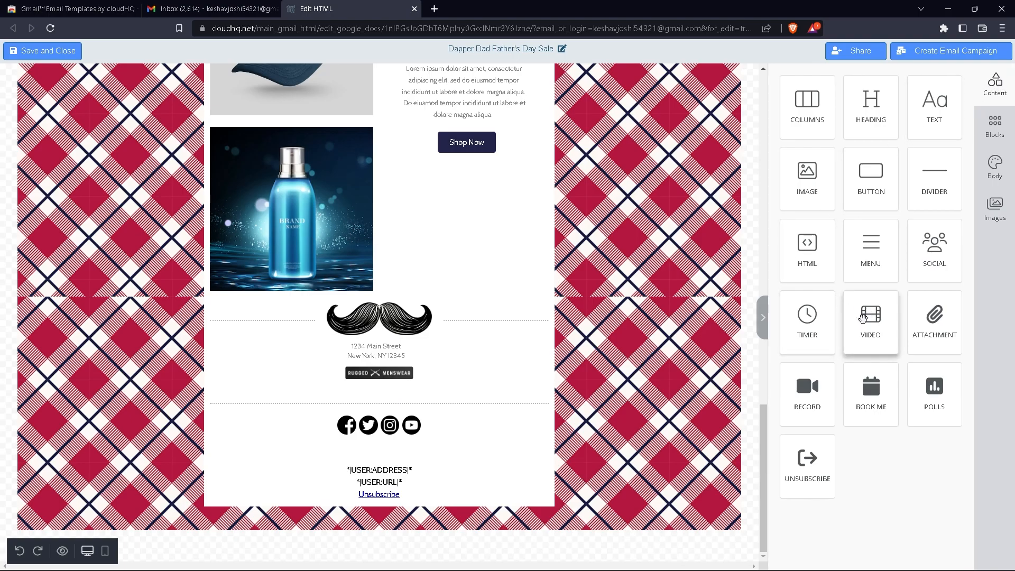
{"action": "scroll", "coordinate": [284, 442], "scroll_direction": "up", "scroll_amount": 5}
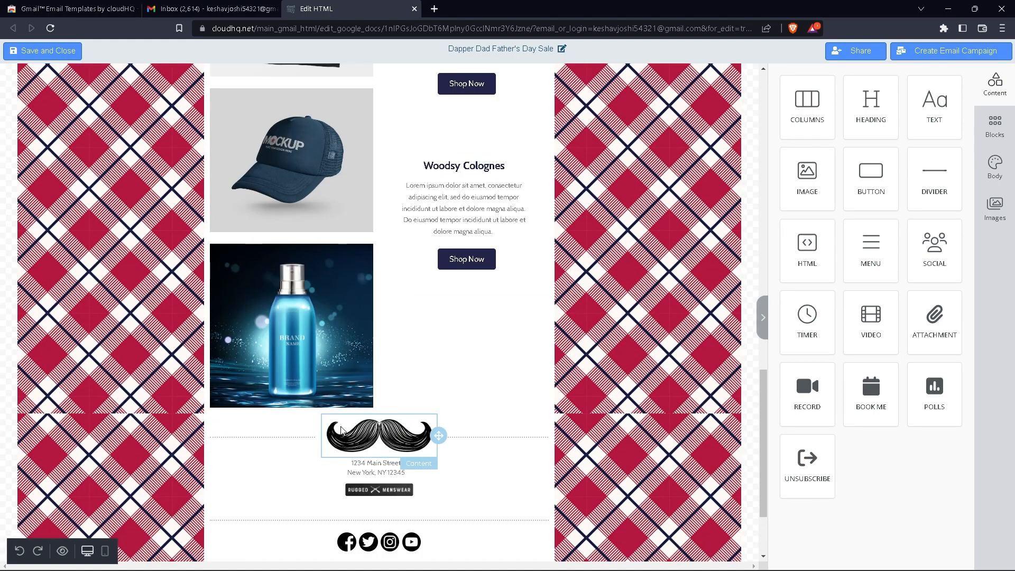
{"action": "scroll", "coordinate": [342, 431], "scroll_direction": "up", "scroll_amount": 10}
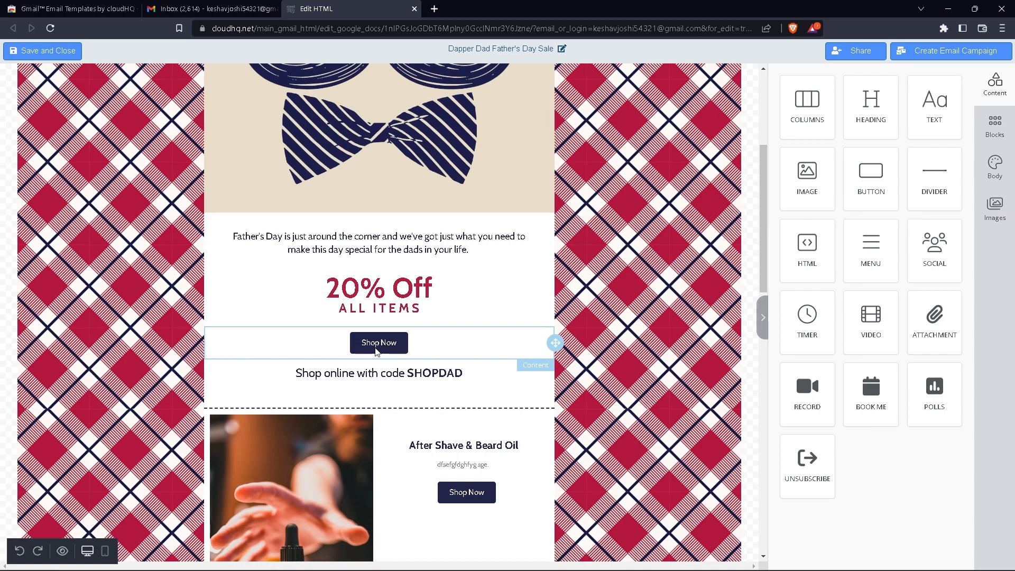
{"action": "left_click", "coordinate": [375, 348]}
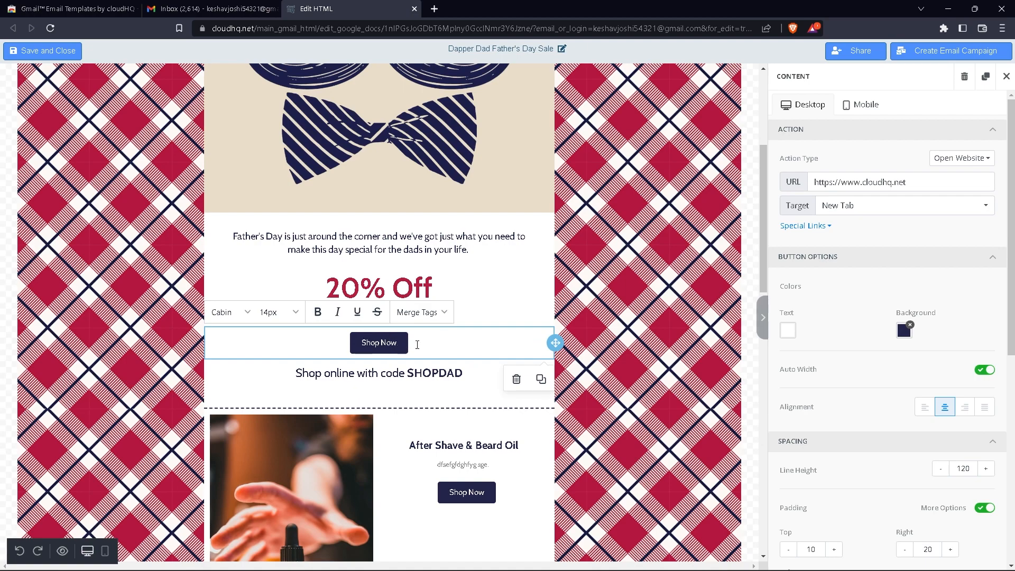
{"action": "left_click_drag", "start_coordinate": [944, 183], "coordinate": [776, 195]}
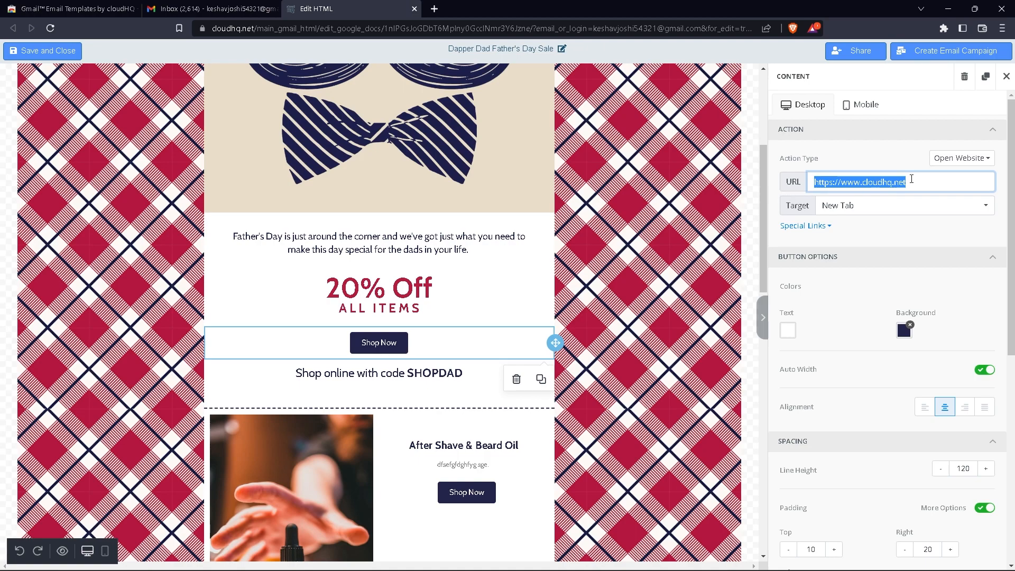
{"action": "type", "text": "instagam.com"}
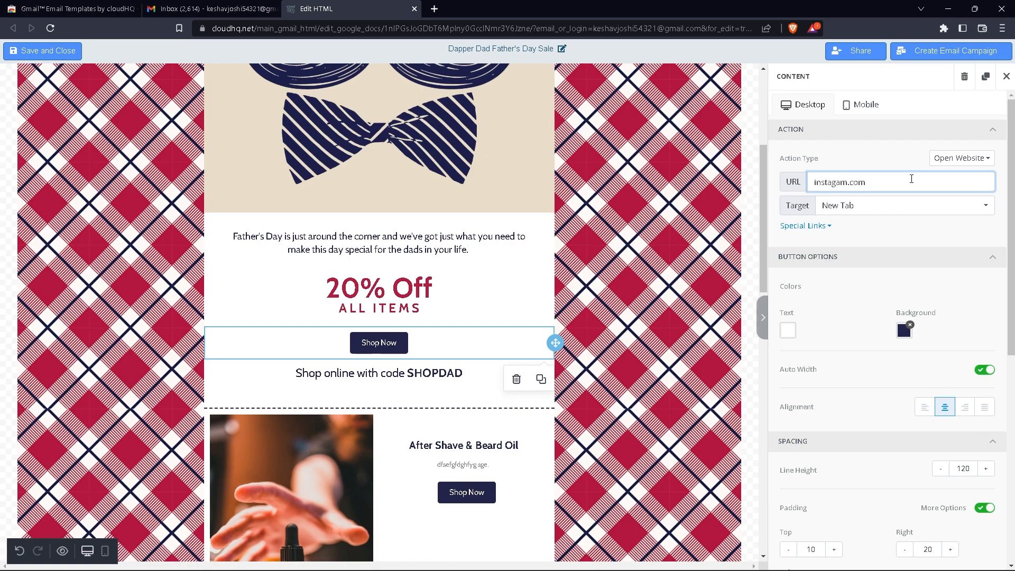
{"action": "key", "text": "Return"}
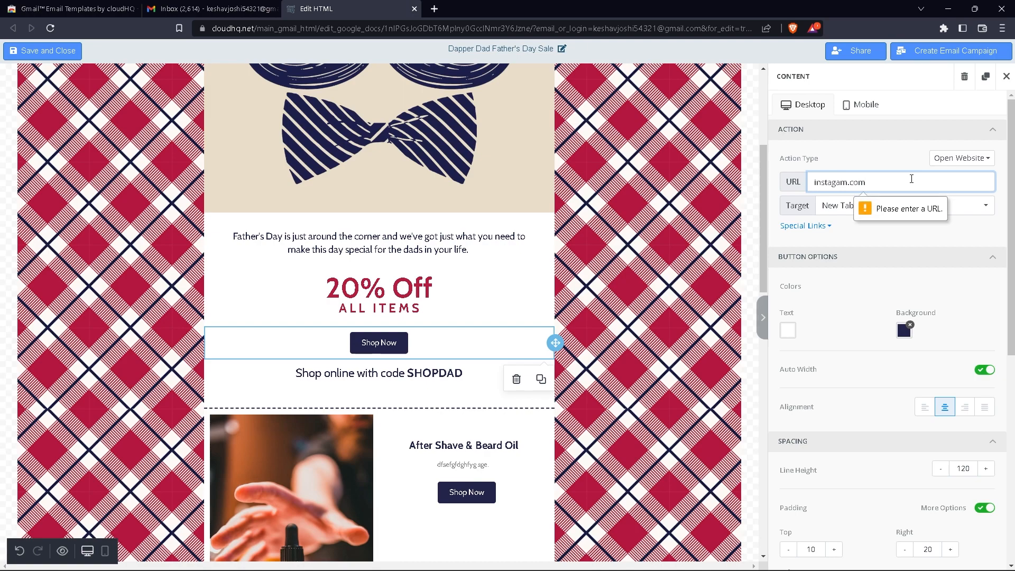
{"action": "left_click", "coordinate": [917, 209]}
{"action": "left_click", "coordinate": [892, 184]}
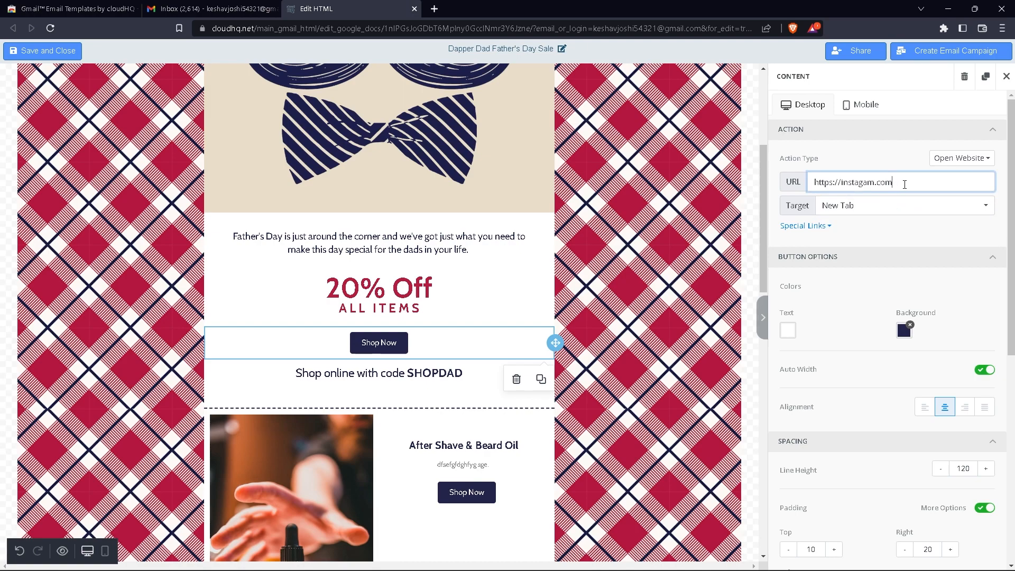
{"action": "left_click", "coordinate": [713, 214]}
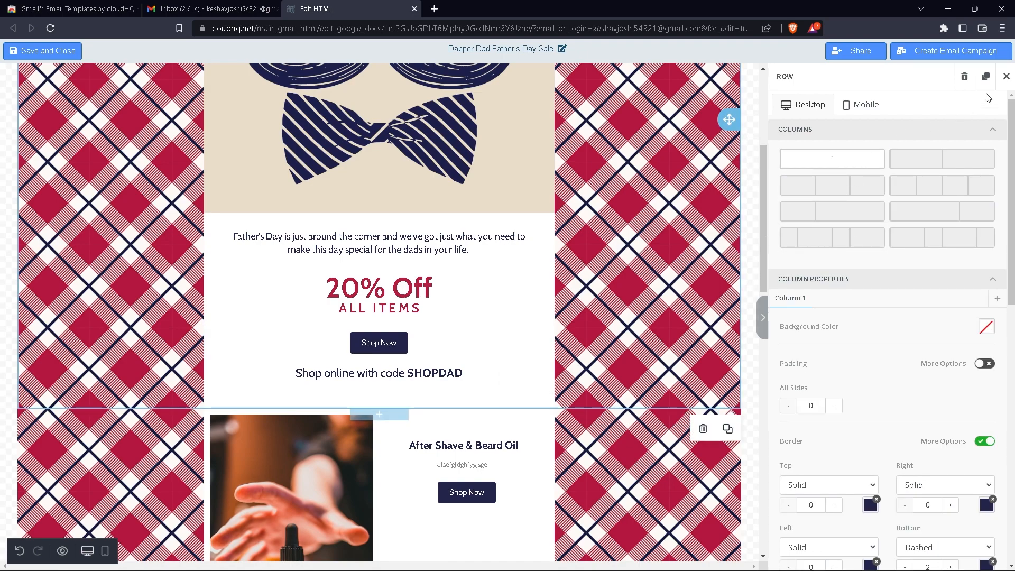
{"action": "left_click", "coordinate": [1006, 76]}
{"action": "double_click", "coordinate": [376, 346]}
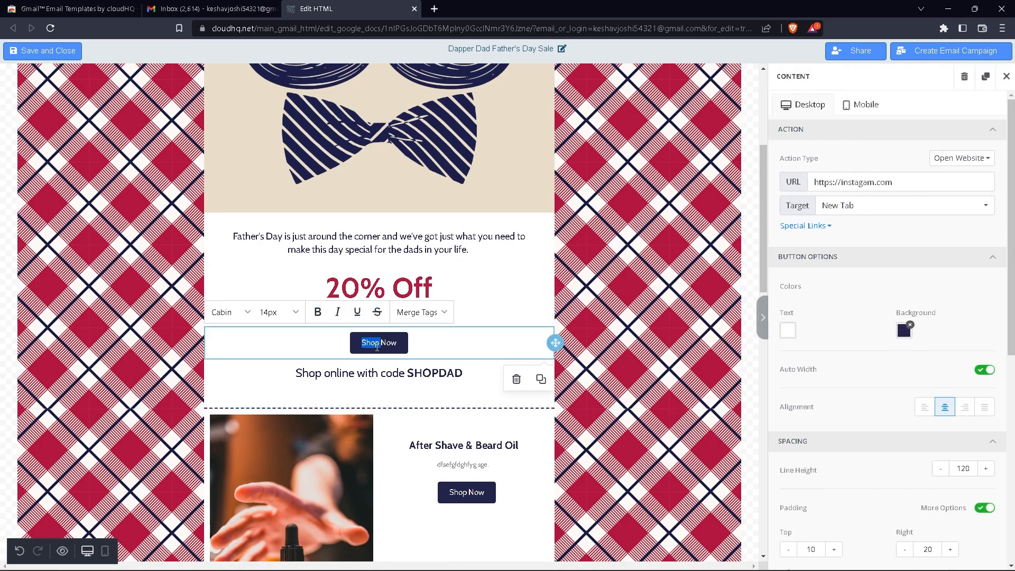
{"action": "left_click", "coordinate": [249, 353]}
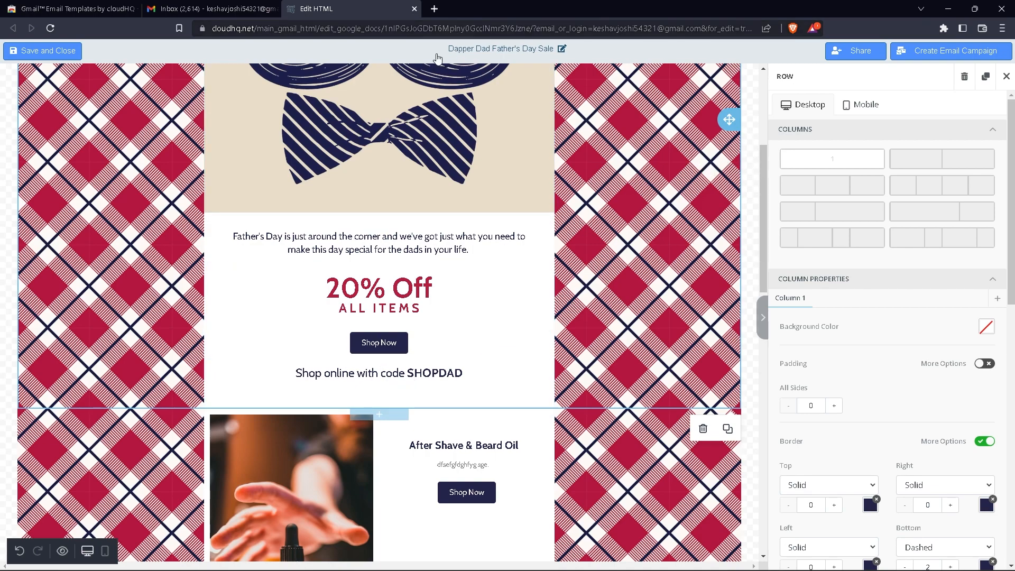
Close the ROW panel and scroll back up to the Father's Day intro paragraph
{"action": "scroll", "coordinate": [437, 259], "scroll_direction": "up", "scroll_amount": 5}
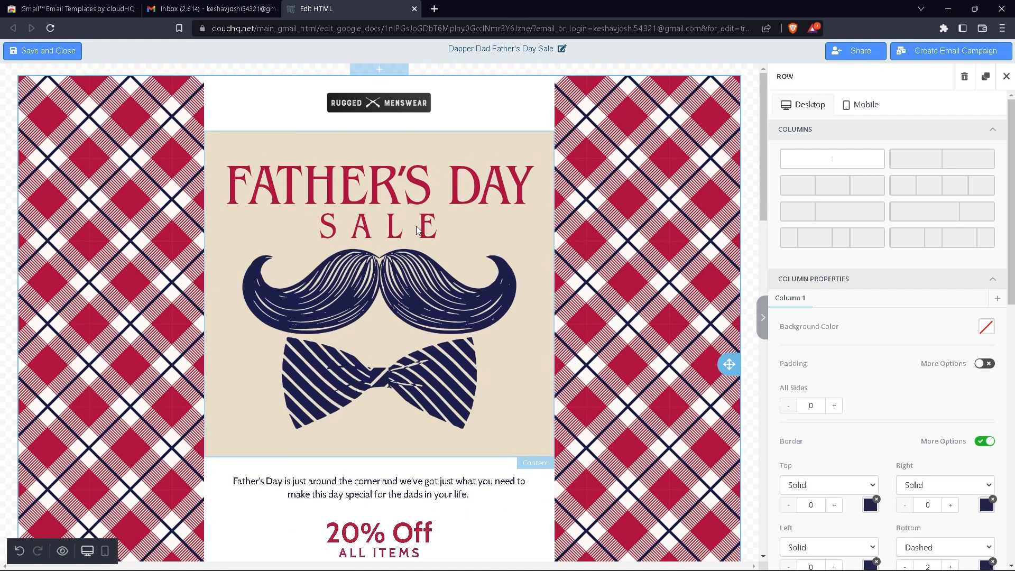
{"action": "scroll", "coordinate": [458, 254], "scroll_direction": "down", "scroll_amount": 10}
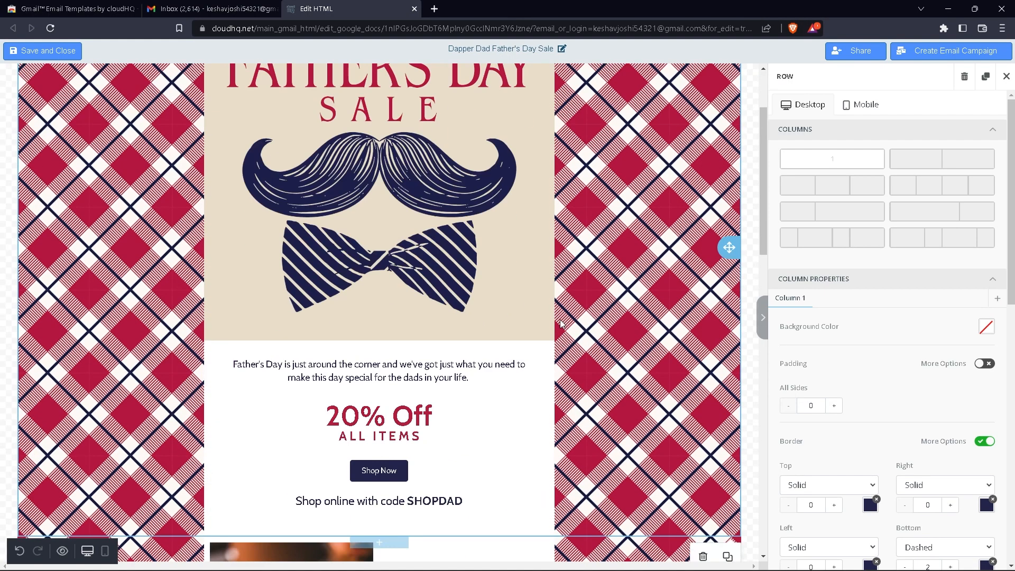
{"action": "scroll", "coordinate": [459, 264], "scroll_direction": "up", "scroll_amount": 5}
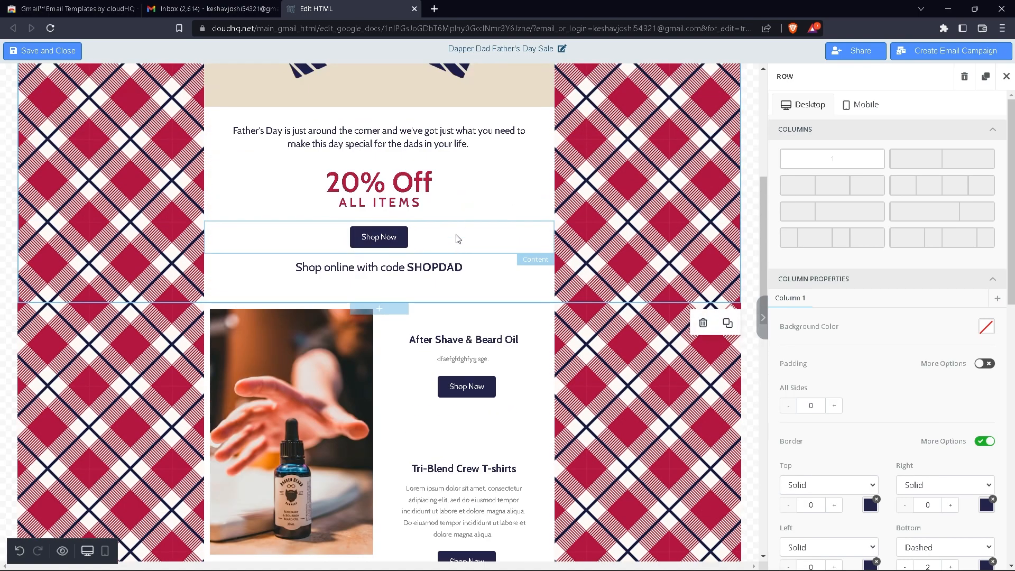
{"action": "scroll", "coordinate": [389, 493], "scroll_direction": "down", "scroll_amount": 10}
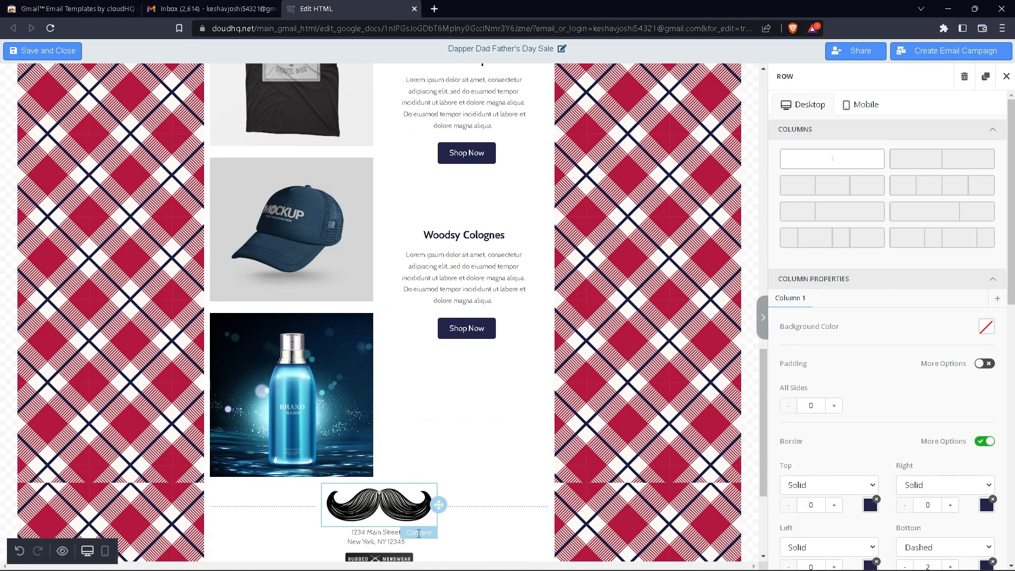
{"action": "scroll", "coordinate": [439, 449], "scroll_direction": "down", "scroll_amount": 3}
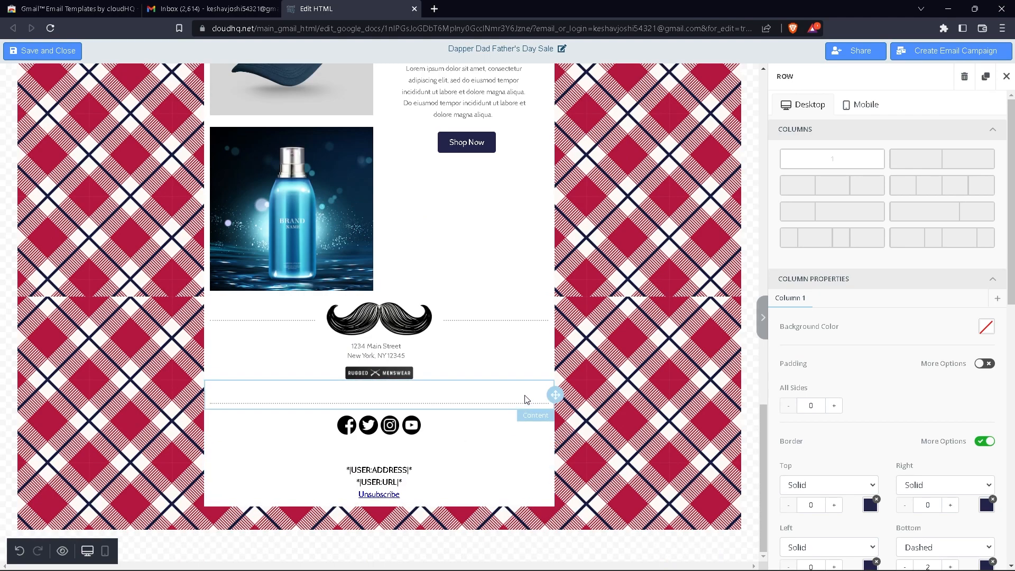
{"action": "scroll", "coordinate": [497, 440], "scroll_direction": "up", "scroll_amount": 6}
{"action": "left_click", "coordinate": [1005, 76]}
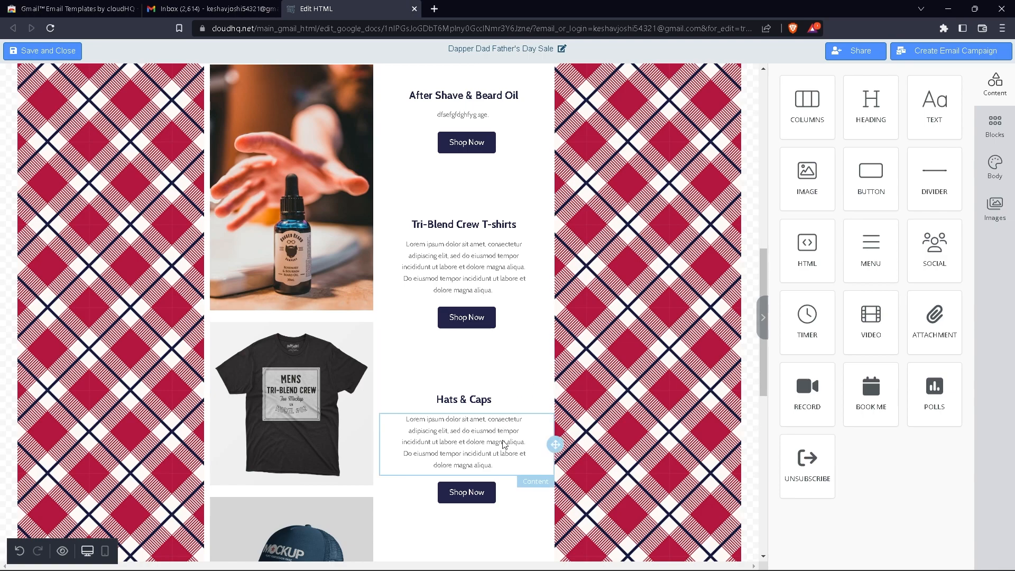
{"action": "scroll", "coordinate": [495, 258], "scroll_direction": "up", "scroll_amount": 5}
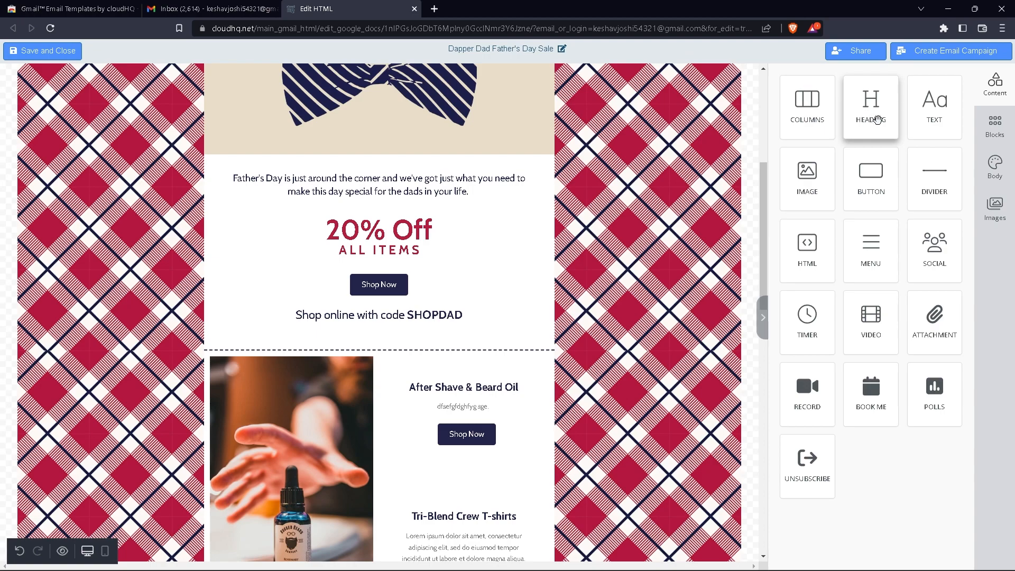
{"action": "scroll", "coordinate": [294, 286], "scroll_direction": "up", "scroll_amount": 5}
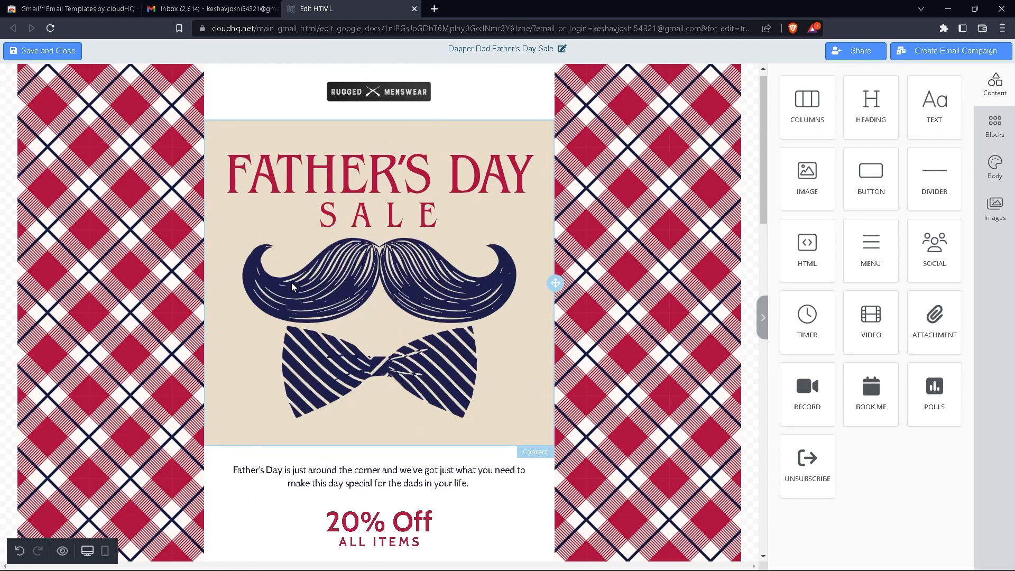
{"action": "scroll", "coordinate": [294, 286], "scroll_direction": "down", "scroll_amount": 6}
{"action": "double_click", "coordinate": [390, 120]}
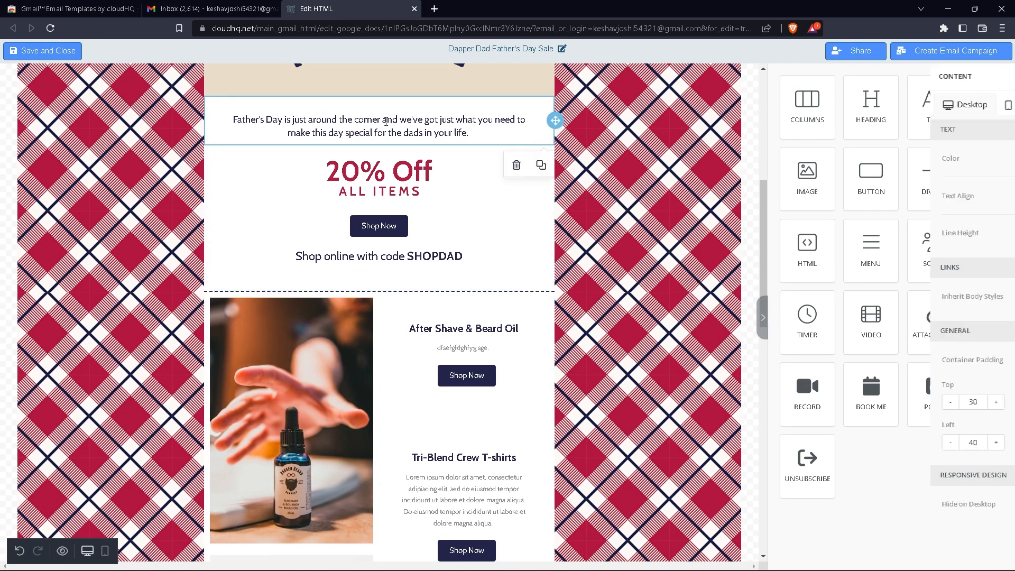
{"action": "left_click_drag", "start_coordinate": [365, 120], "coordinate": [225, 123]}
{"action": "left_click", "coordinate": [319, 160]}
{"action": "left_click", "coordinate": [338, 162]}
{"action": "left_click", "coordinate": [357, 161]}
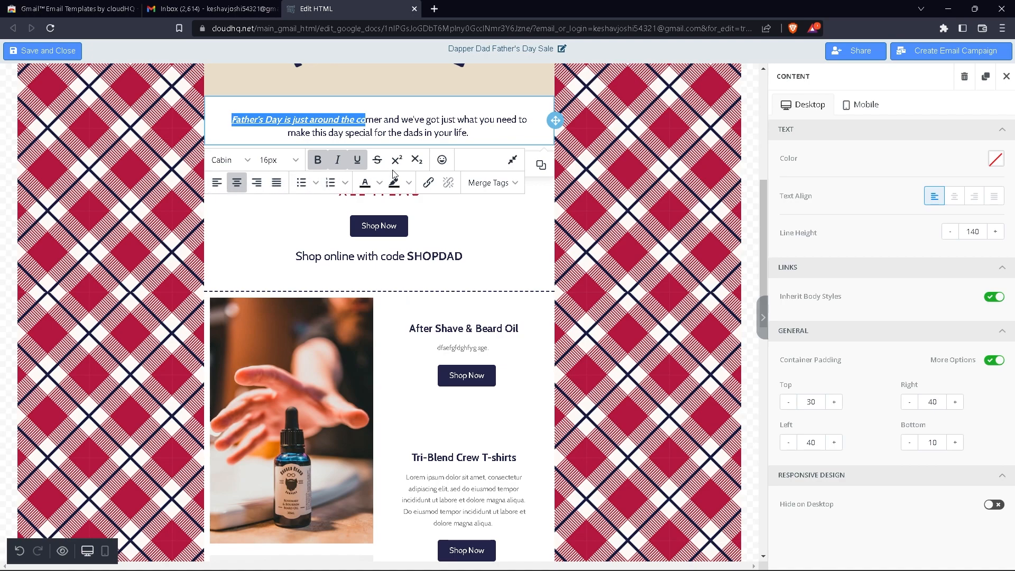
{"action": "left_click", "coordinate": [277, 159]}
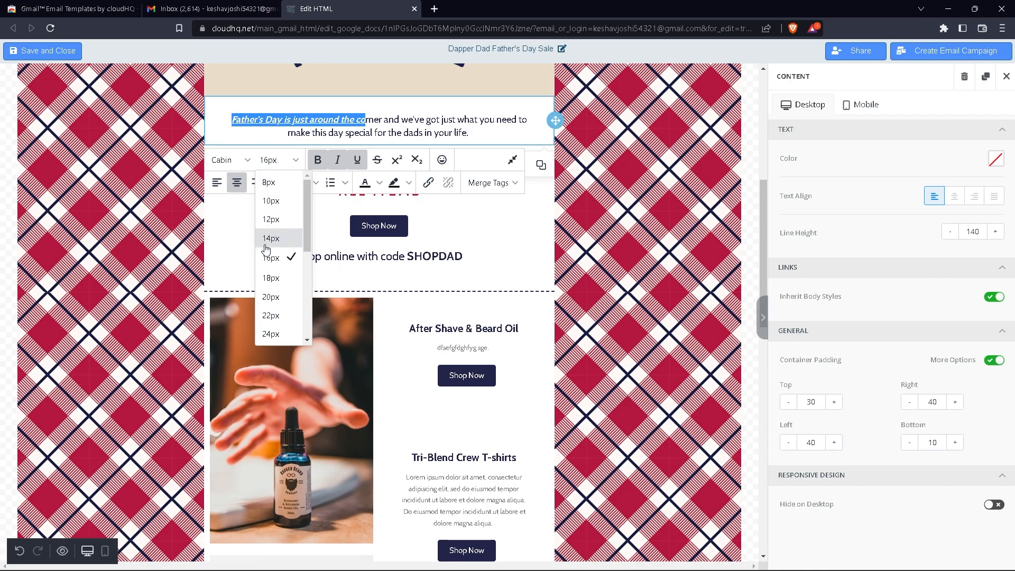
{"action": "left_click", "coordinate": [275, 299]}
{"action": "left_click", "coordinate": [246, 164]}
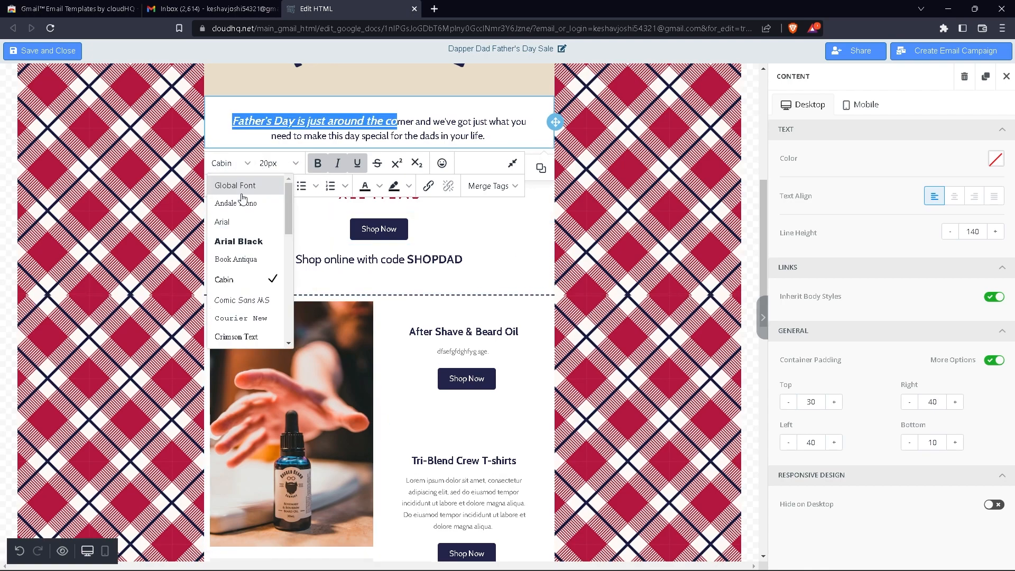
{"action": "scroll", "coordinate": [248, 322], "scroll_direction": "down", "scroll_amount": 1}
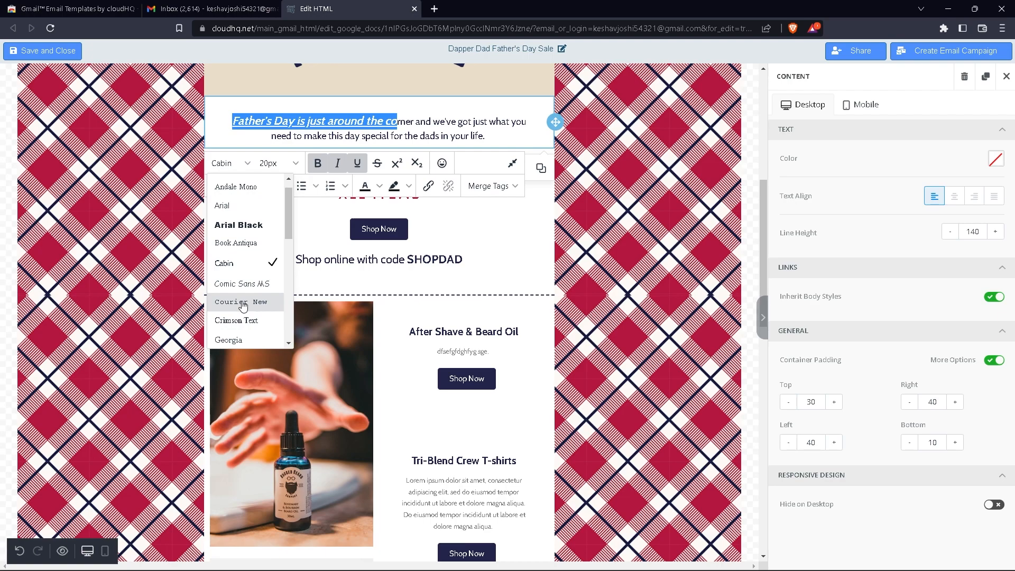
{"action": "left_click", "coordinate": [243, 297]}
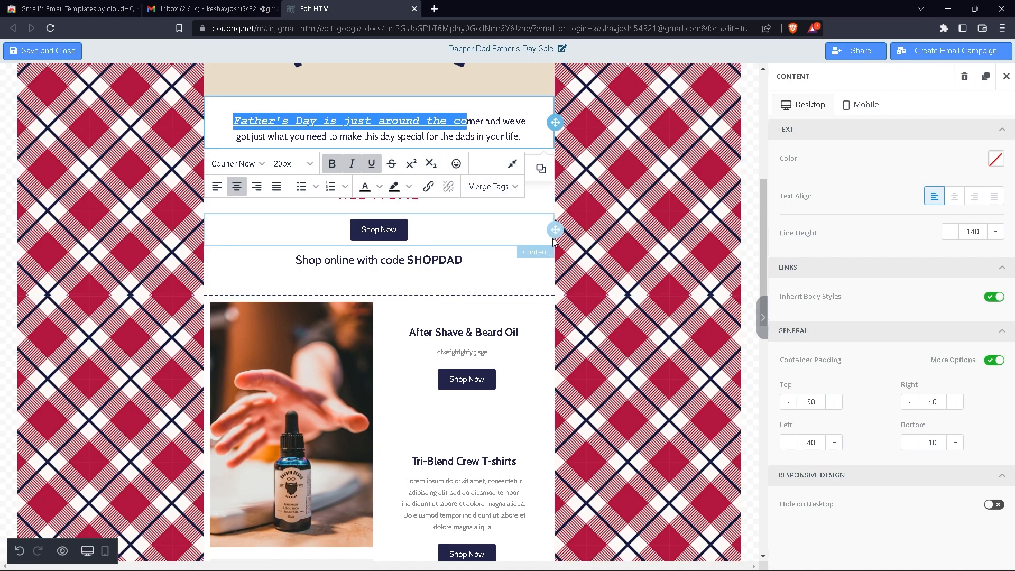
{"action": "key", "text": "ctrl+u"}
{"action": "key", "text": "ctrl+i"}
{"action": "key", "text": "ctrl+b"}
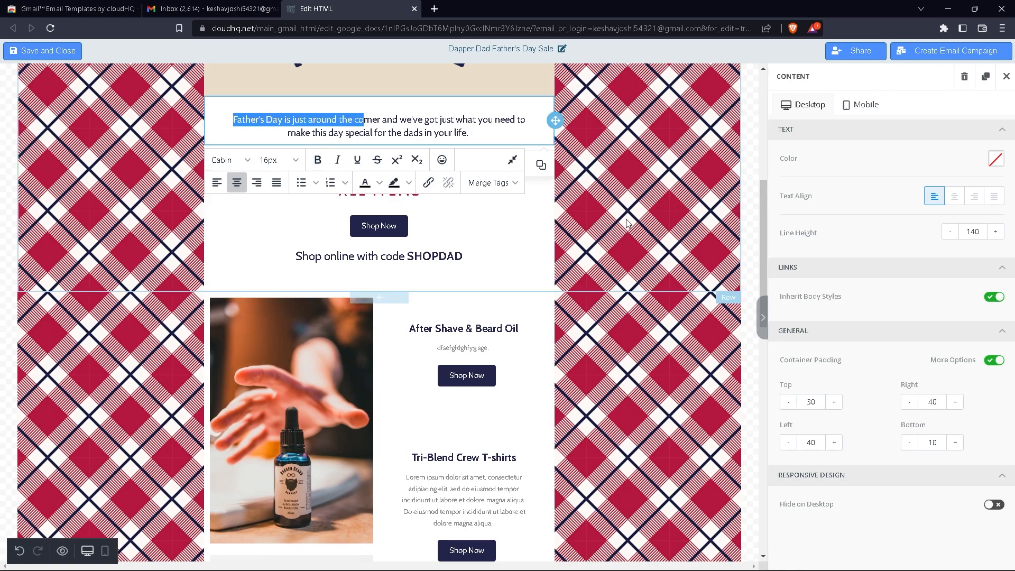
Deselect the intro paragraph and scroll down and back up through the Dapper Dad email
{"action": "left_click", "coordinate": [596, 183]}
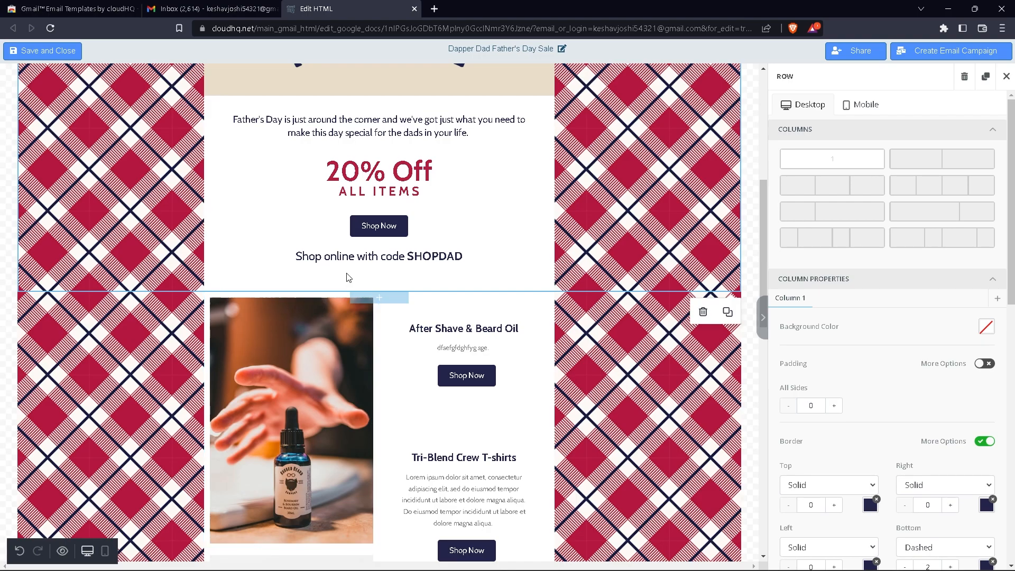
{"action": "scroll", "coordinate": [321, 354], "scroll_direction": "down", "scroll_amount": 3}
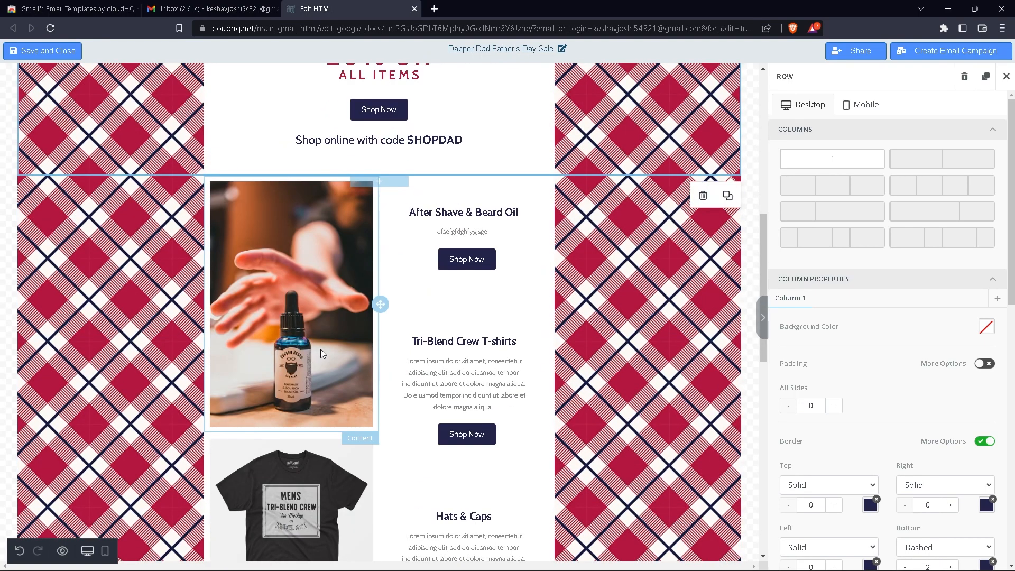
{"action": "scroll", "coordinate": [321, 354], "scroll_direction": "down", "scroll_amount": 8}
{"action": "scroll", "coordinate": [534, 319], "scroll_direction": "up", "scroll_amount": 12}
{"action": "scroll", "coordinate": [534, 318], "scroll_direction": "up", "scroll_amount": 5}
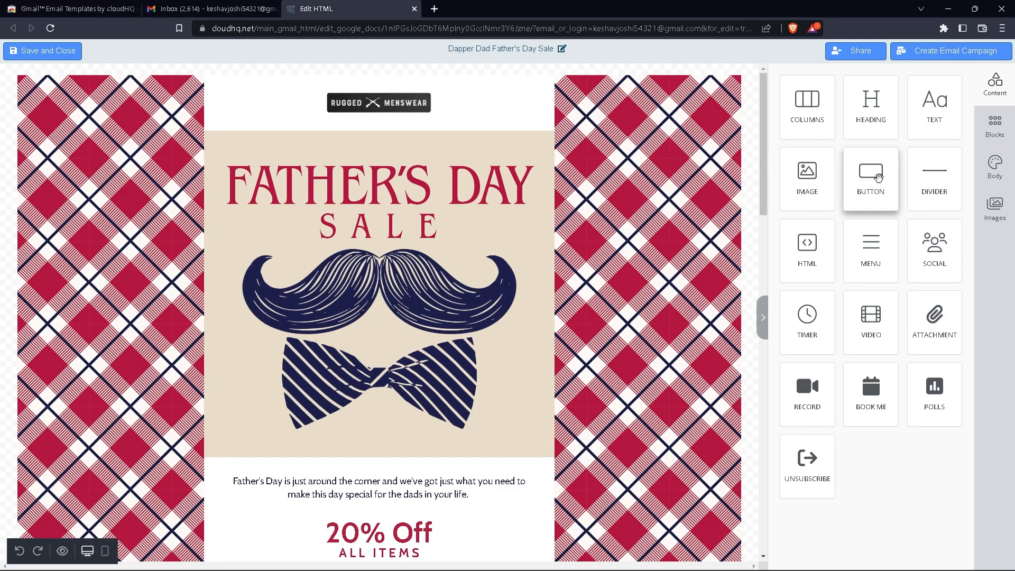
Place a new Button Text button above the Rugged Menswear logo and close its settings
{"action": "mouse_move", "coordinate": [874, 184]}
{"action": "left_mouse_down"}
{"action": "mouse_move", "coordinate": [623, 154]}
{"action": "mouse_move", "coordinate": [587, 181]}
{"action": "mouse_move", "coordinate": [553, 93]}
{"action": "left_mouse_up"}
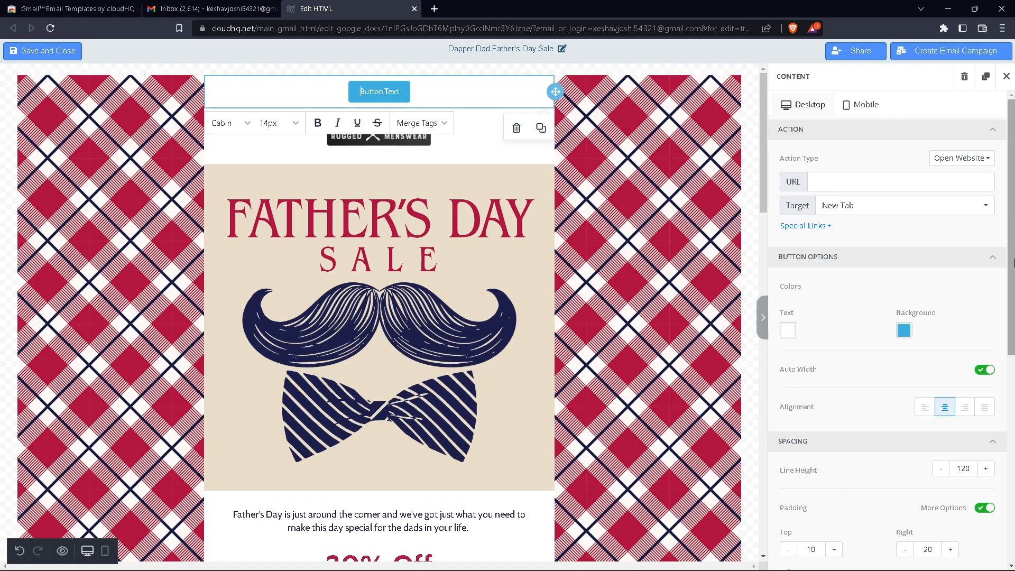
{"action": "left_click", "coordinate": [757, 116]}
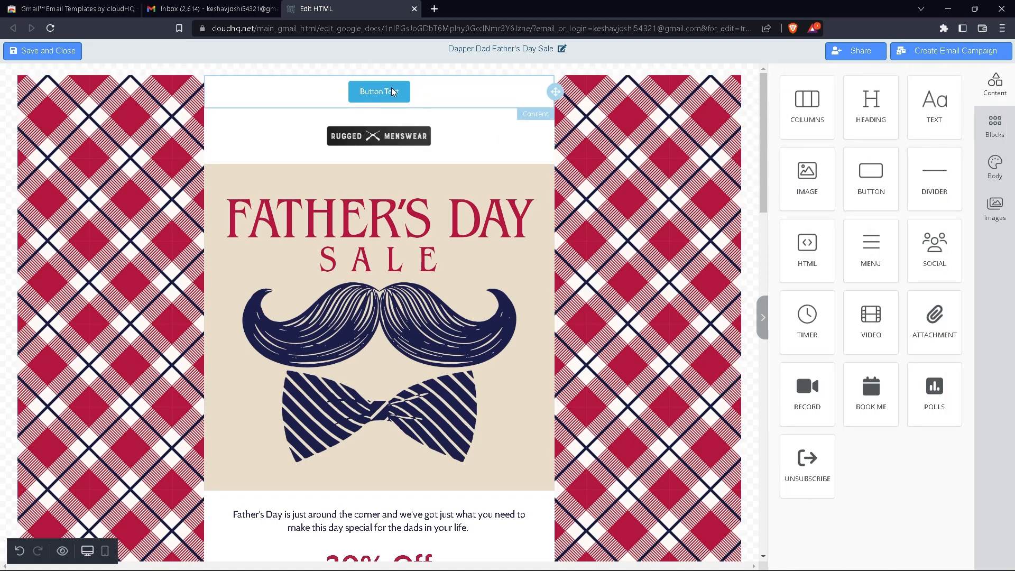
{"action": "left_click", "coordinate": [870, 177]}
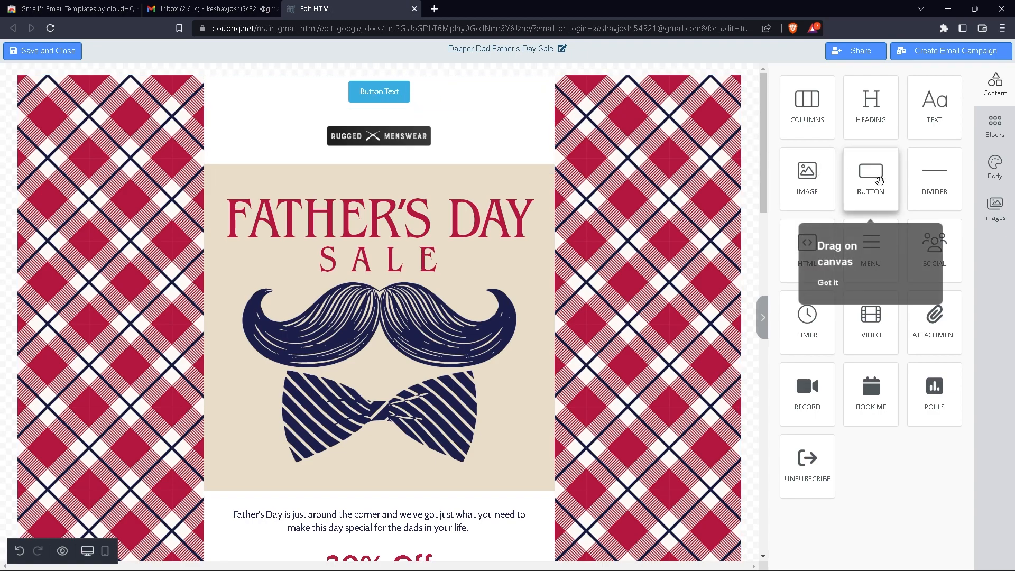
{"action": "double_click", "coordinate": [389, 91]}
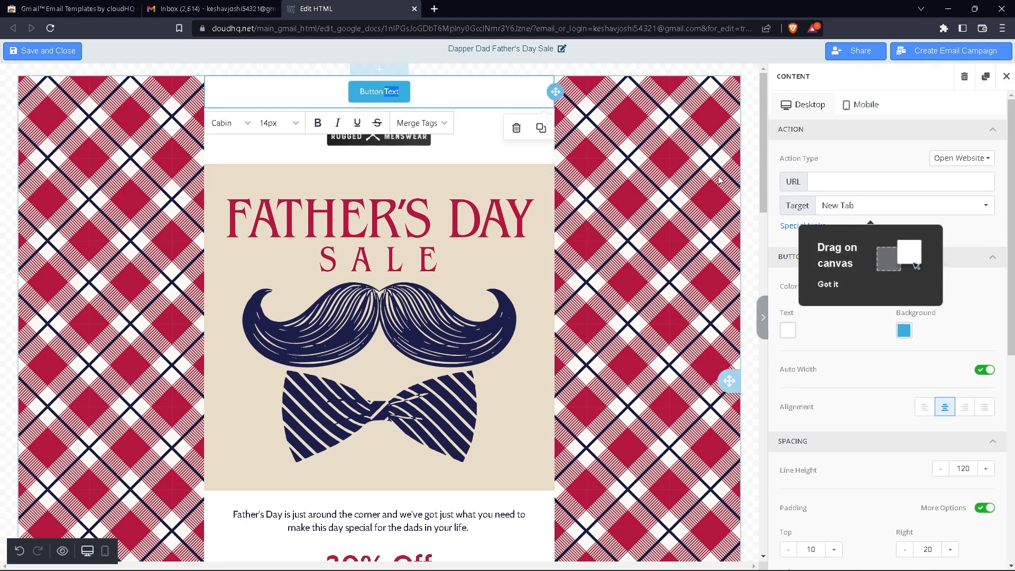
{"action": "left_click", "coordinate": [1006, 77]}
Try adding a columns block above the email header
{"action": "left_click_drag", "start_coordinate": [807, 108], "coordinate": [372, 77]}
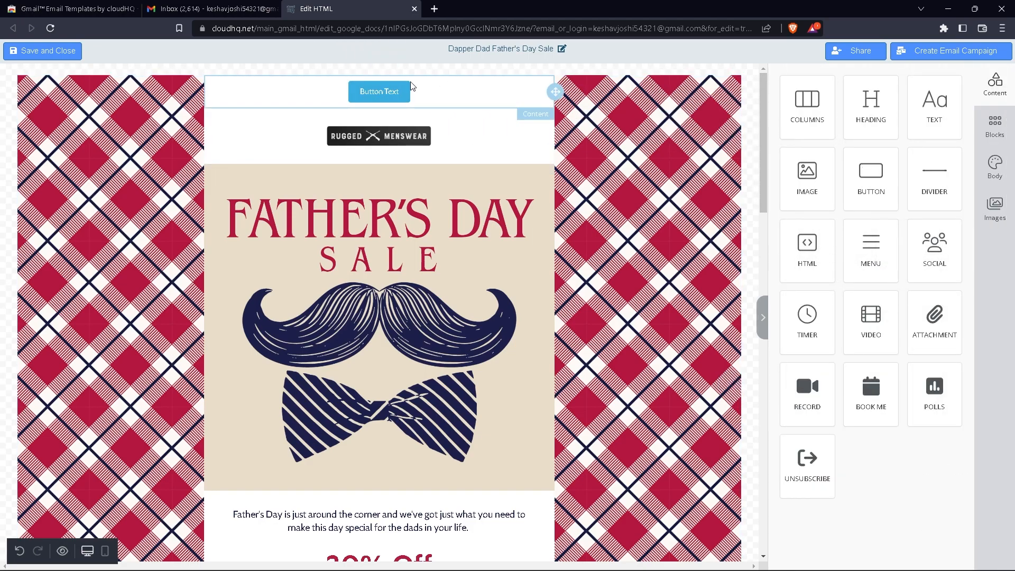
{"action": "left_click", "coordinate": [810, 119]}
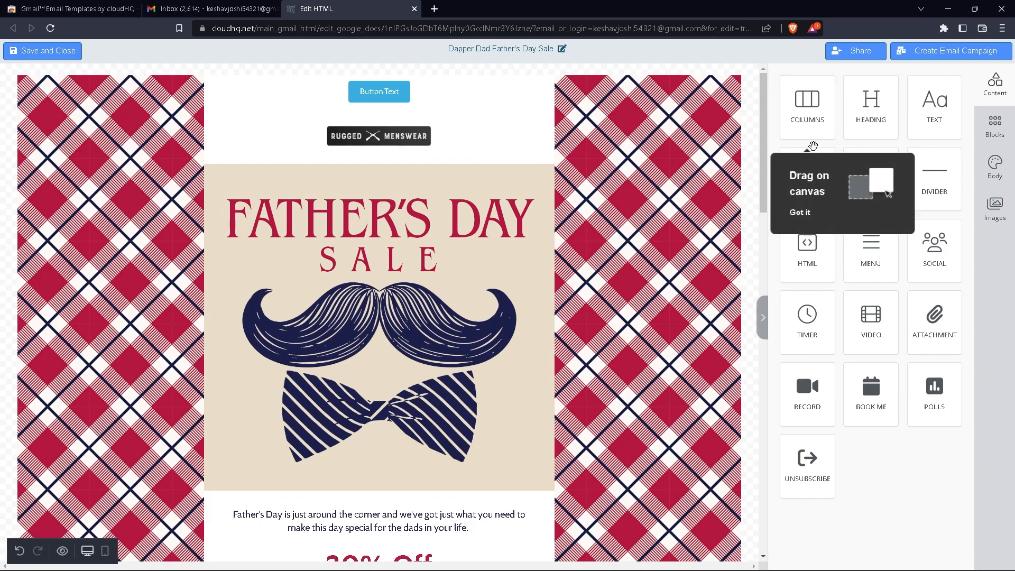
{"action": "scroll", "coordinate": [751, 169], "scroll_direction": "down", "scroll_amount": 2}
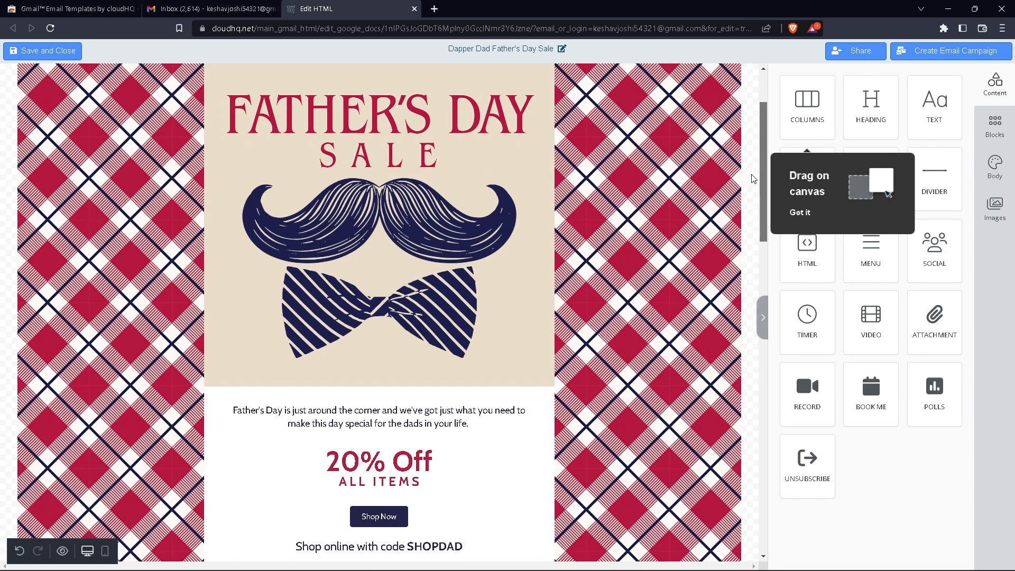
{"action": "left_click_drag", "start_coordinate": [762, 169], "coordinate": [762, 145]}
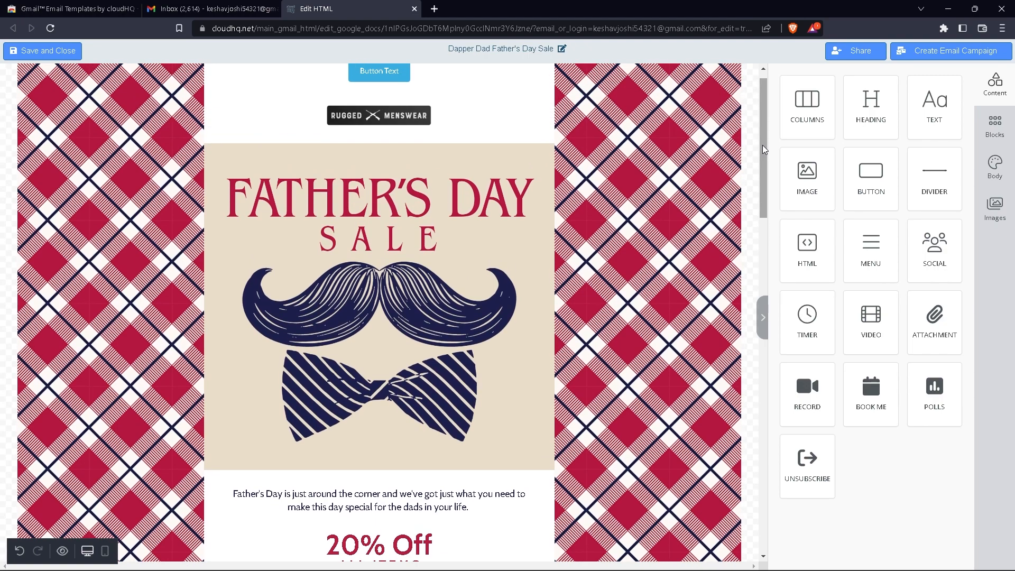